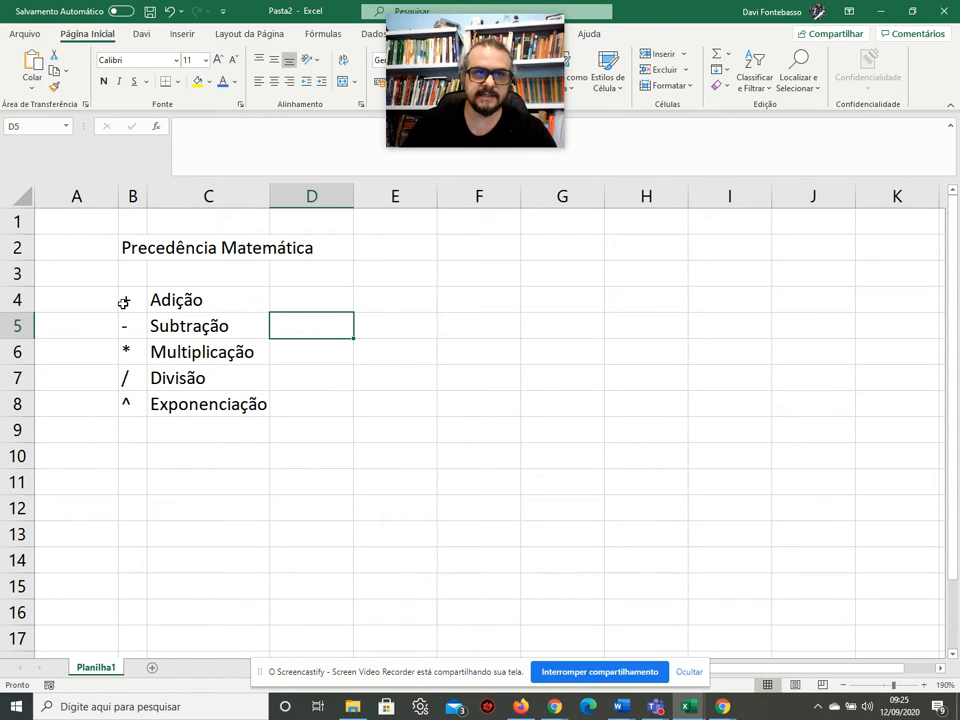
# Review the operator symbols in B4:B8 beside their operation names, down to the exponentiation sign in B8.
pyautogui.moveTo(125, 299); pyautogui.dragTo(126, 400)
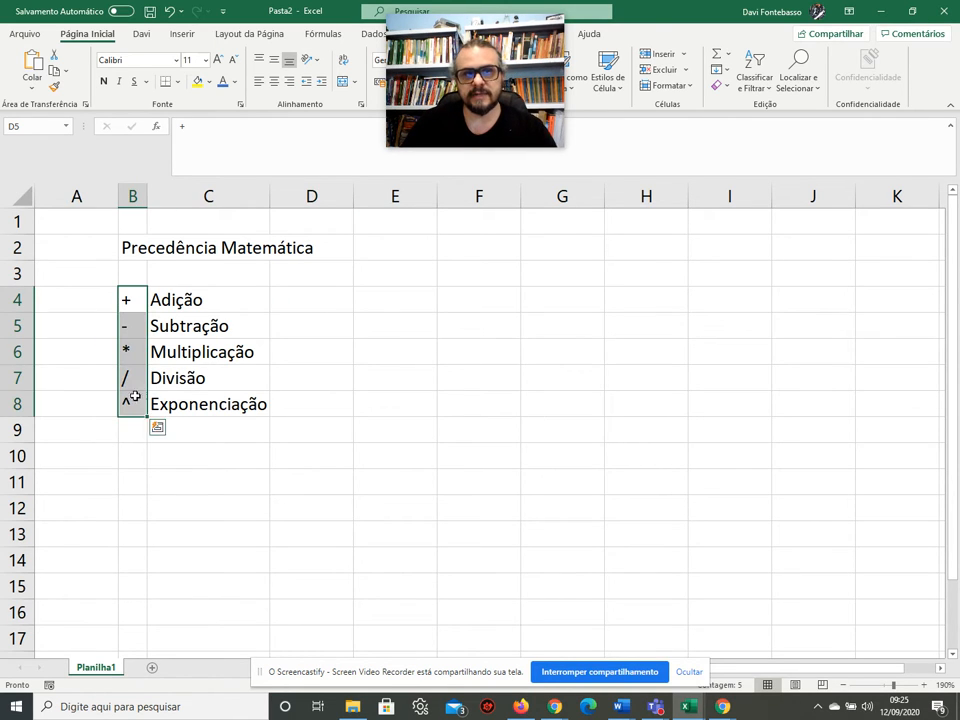
pyautogui.click(300, 298)
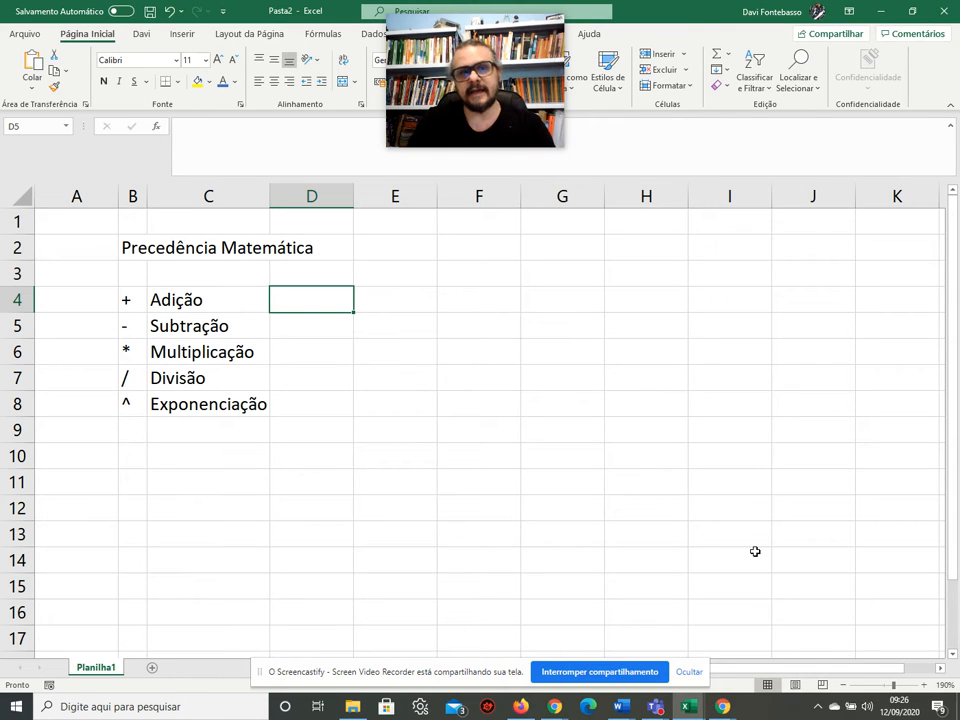
pyautogui.press('Down')
pyautogui.press('Down')
pyautogui.press('Down')
pyautogui.press('Down')
pyautogui.press('Left')
pyautogui.press('Left')
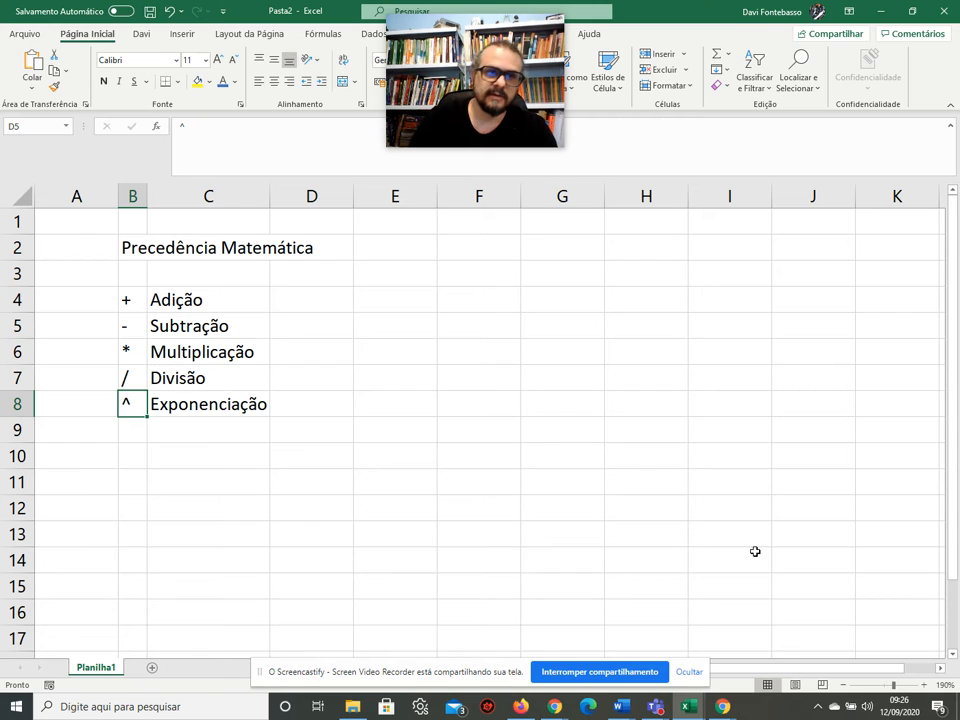
pyautogui.press('Up')
pyautogui.press('Up')
pyautogui.press('Up')
pyautogui.press('Up')
pyautogui.press('Right')
pyautogui.press('Right')
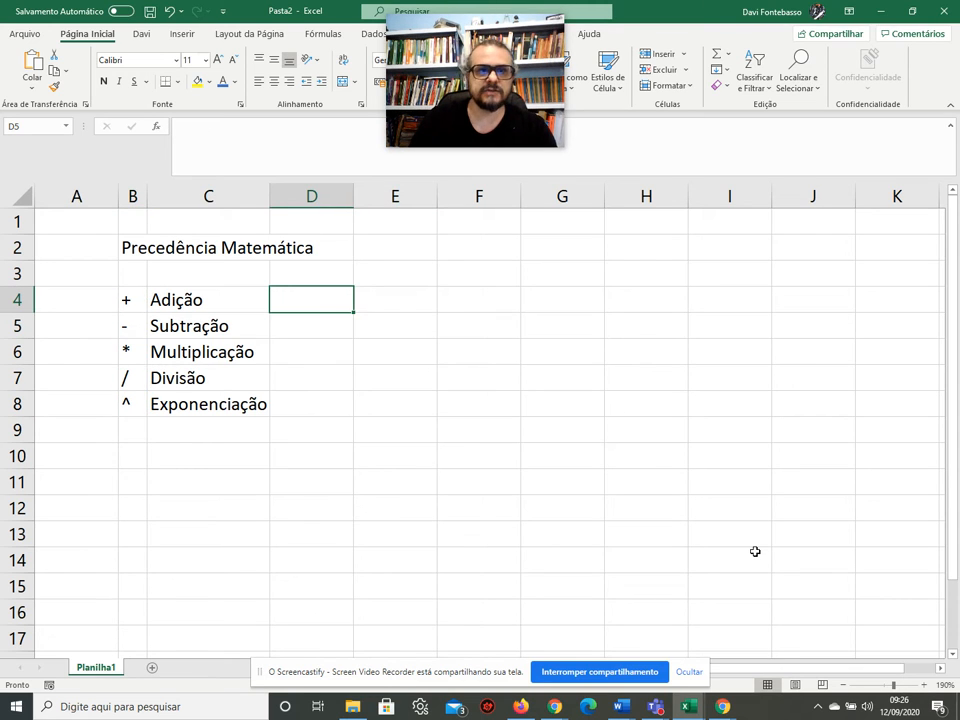
# Enter the example 1+1 in D4 and 1-1 in D5, accepting the Flash Fill suggestions for D6:D8.
pyautogui.write('1+1')
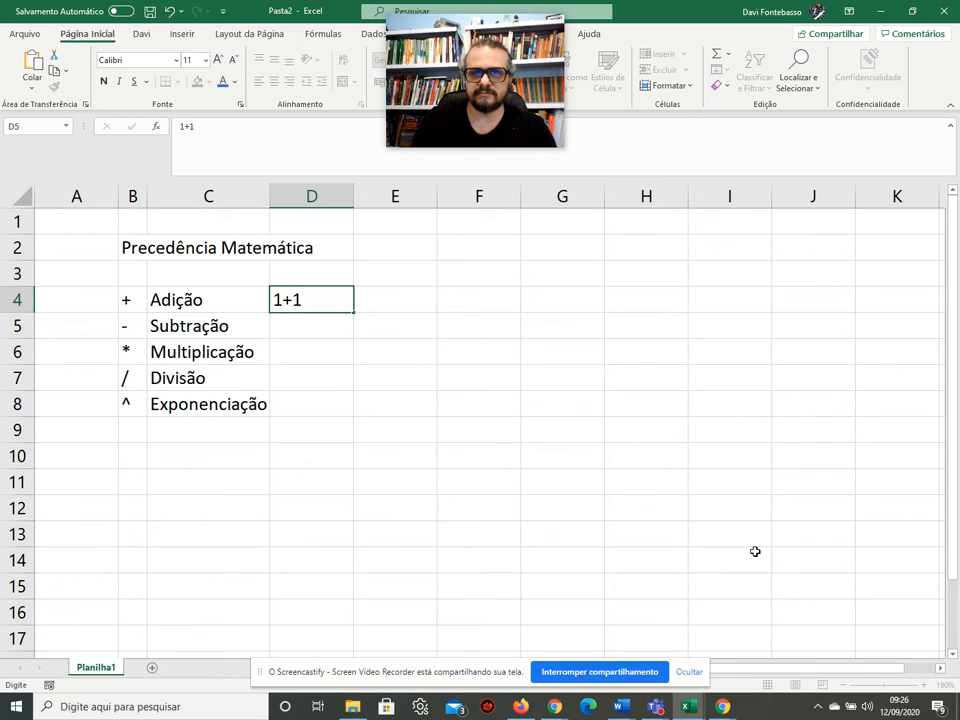
pyautogui.press('Return')
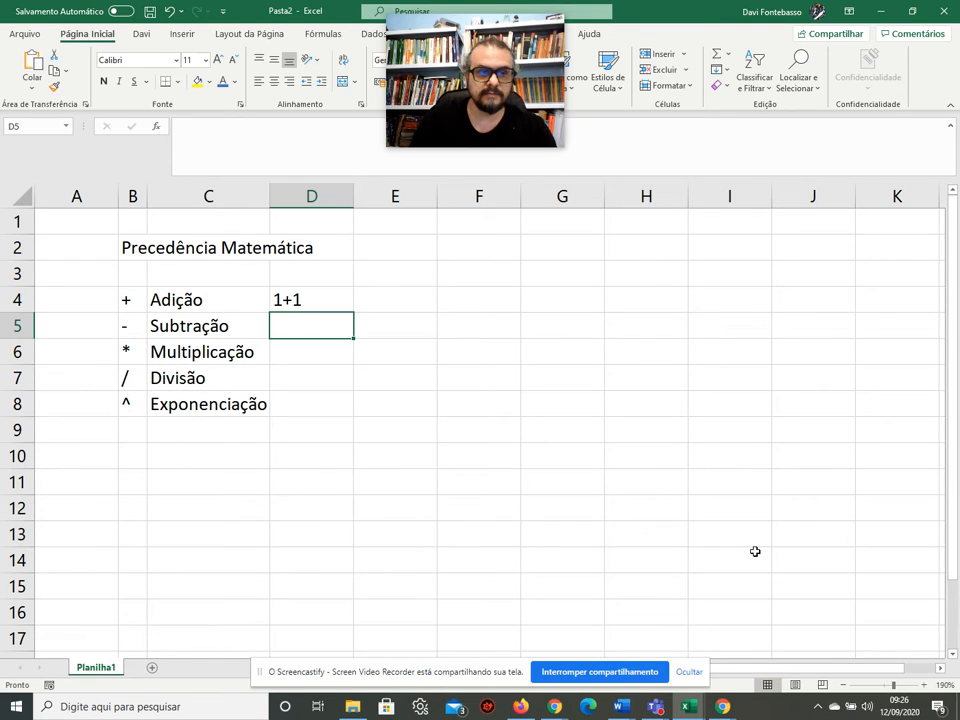
pyautogui.write('1-1')
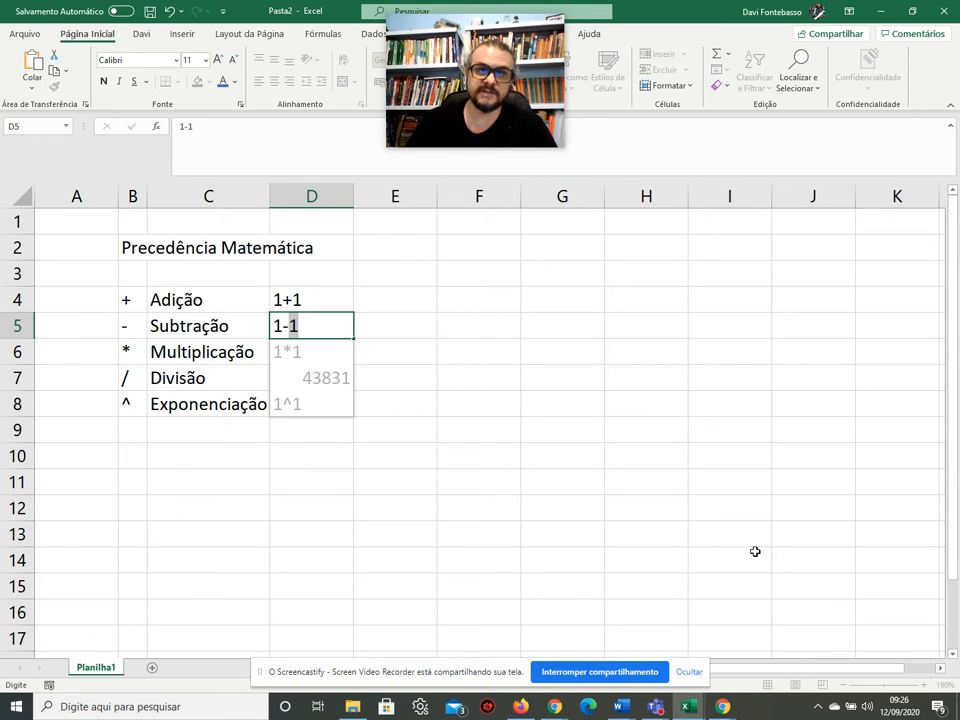
pyautogui.press('Return')
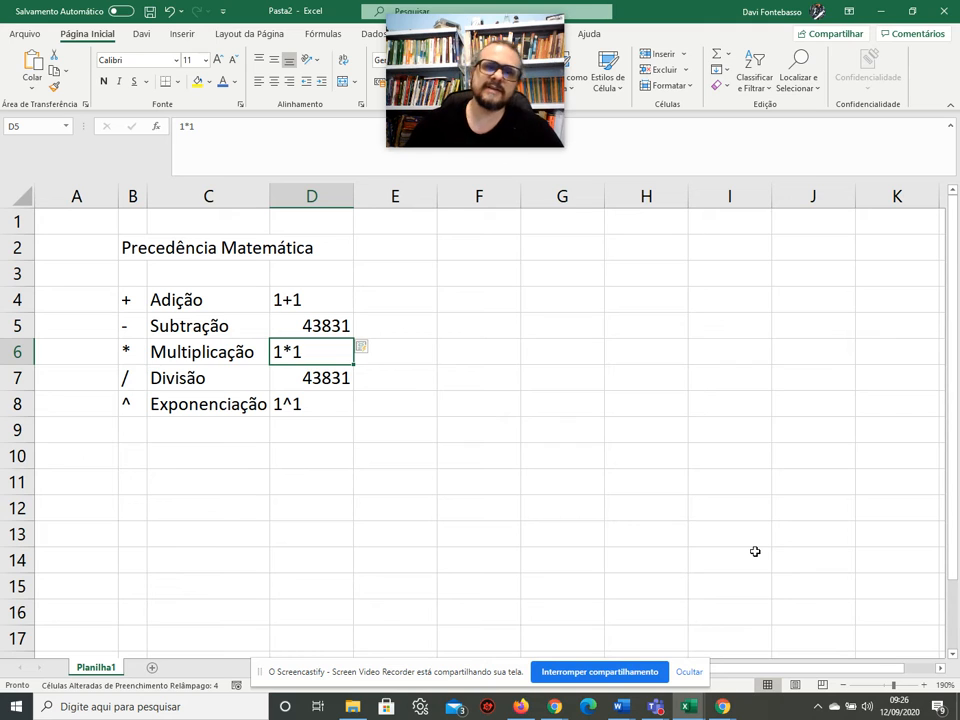
# Format the Subtração example in D5 as Data Abreviada to view its number as a date.
pyautogui.click(306, 323)
pyautogui.click(330, 372)
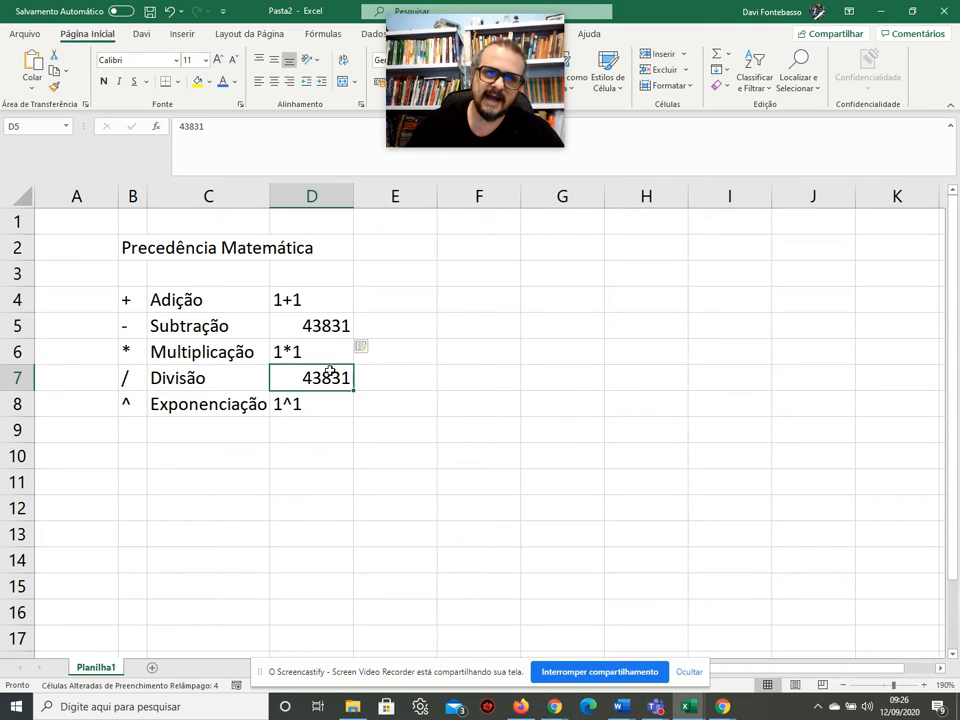
pyautogui.click(316, 326)
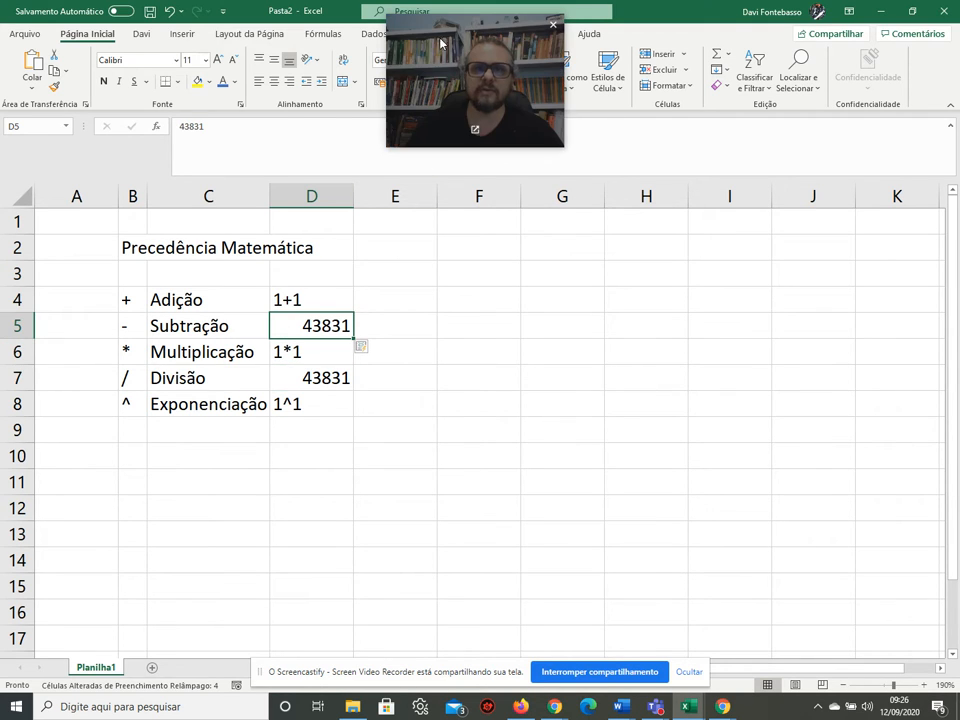
pyautogui.moveTo(440, 42); pyautogui.dragTo(806, 56)
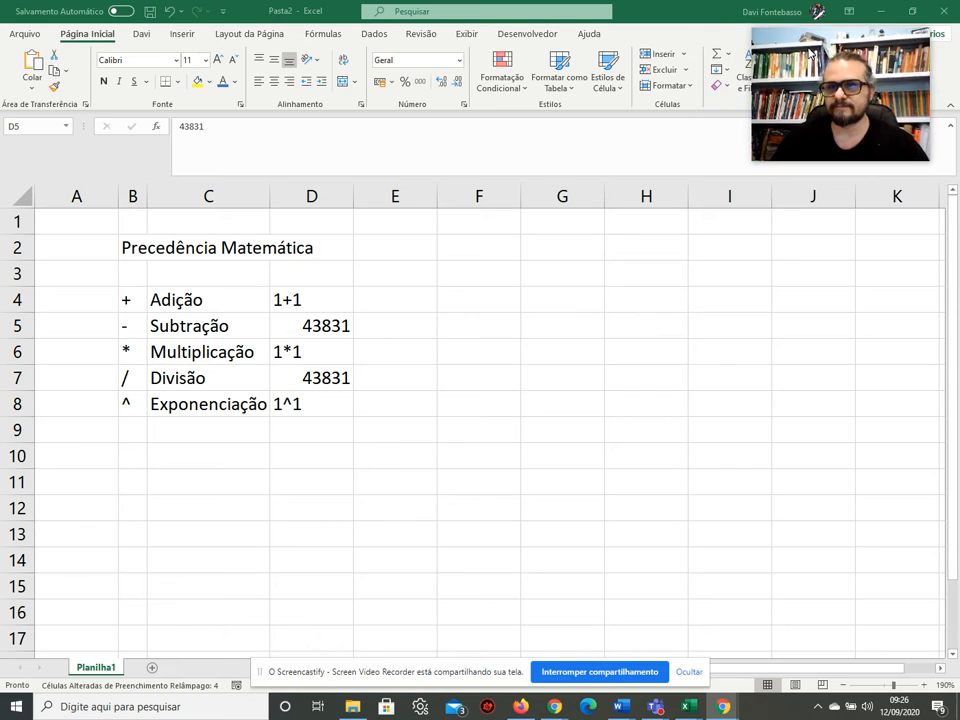
pyautogui.click(459, 62)
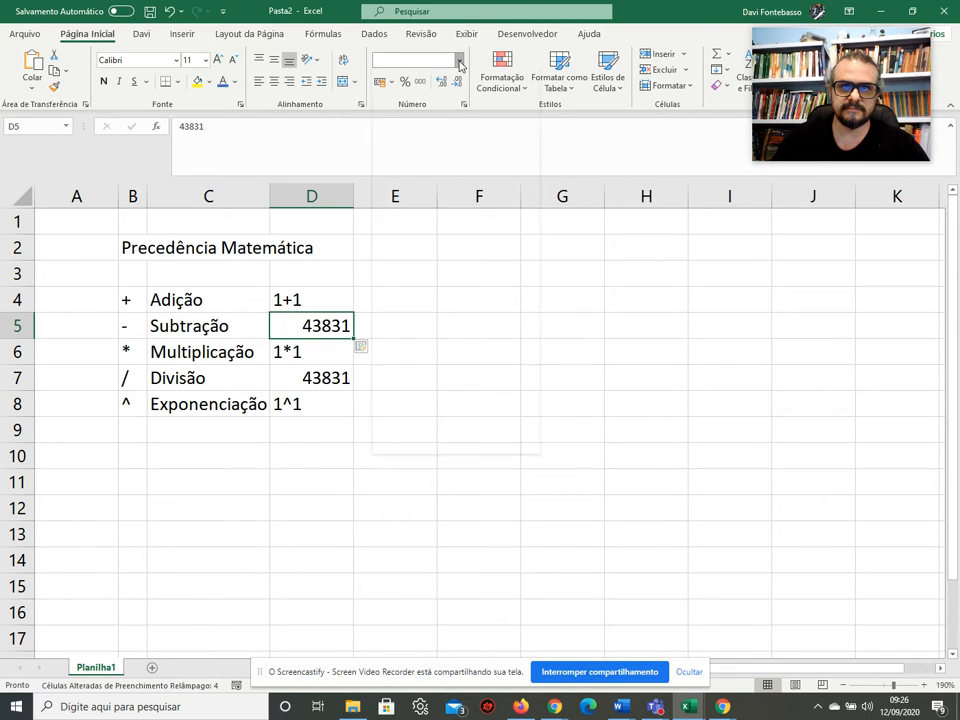
pyautogui.click(459, 62)
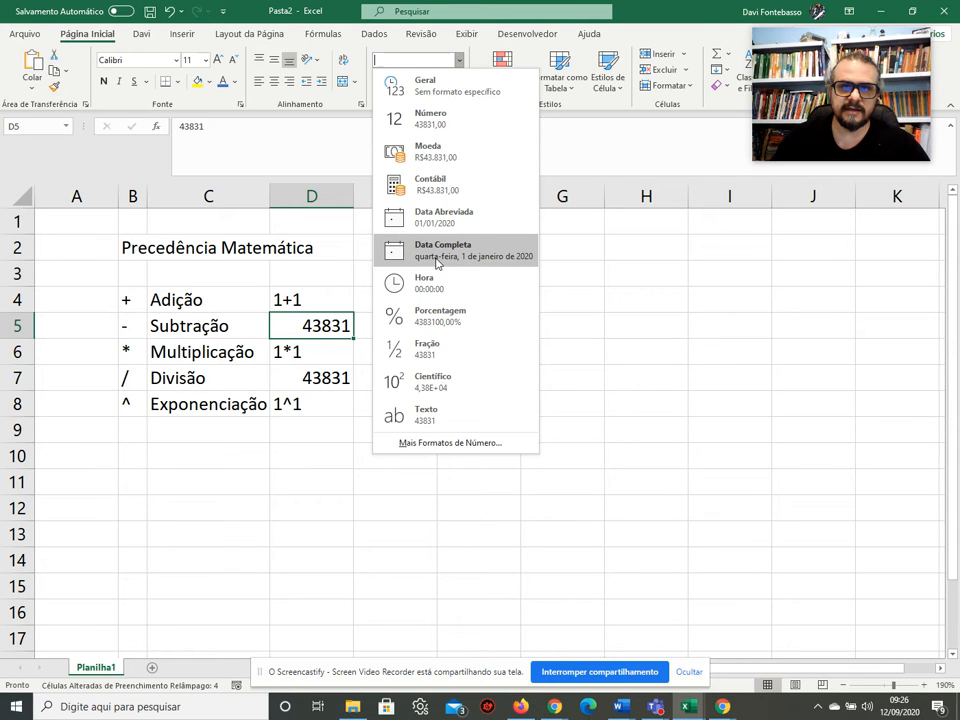
pyautogui.click(442, 219)
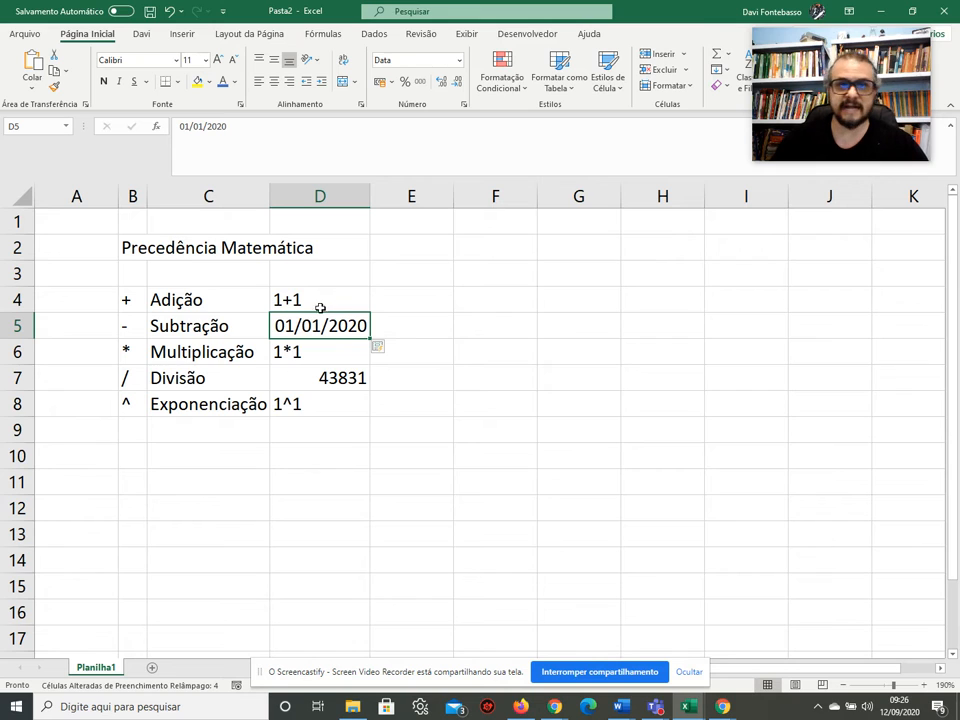
# Clear the wrongly converted examples for Divisão in D7 and Subtração in D5.
pyautogui.click(325, 378)
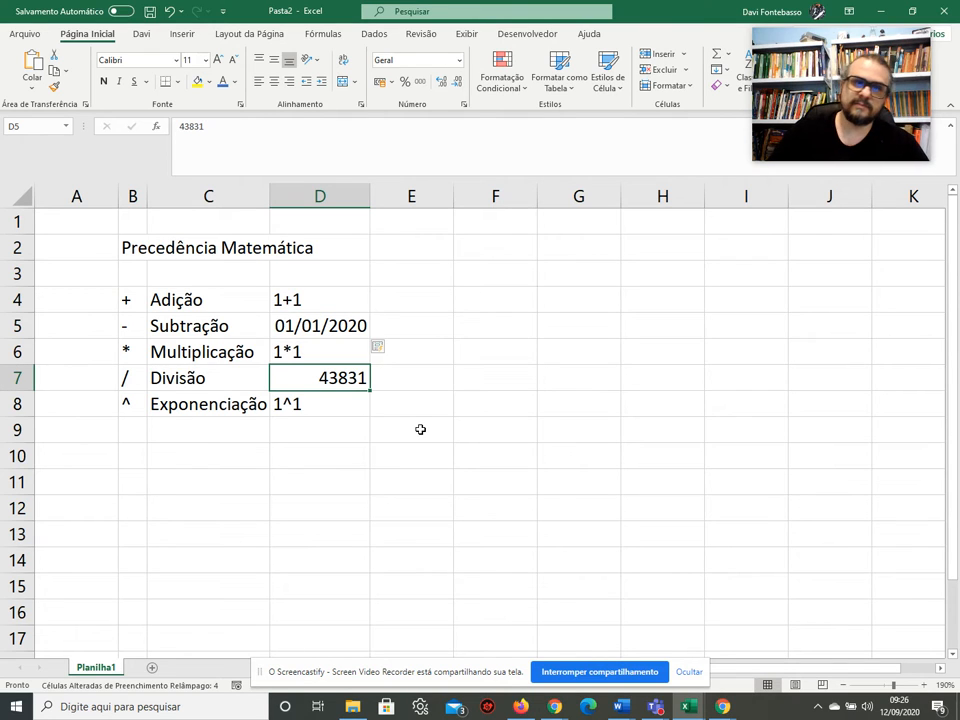
pyautogui.press('Delete')
pyautogui.press('Up')
pyautogui.press('Up')
pyautogui.press('Delete')
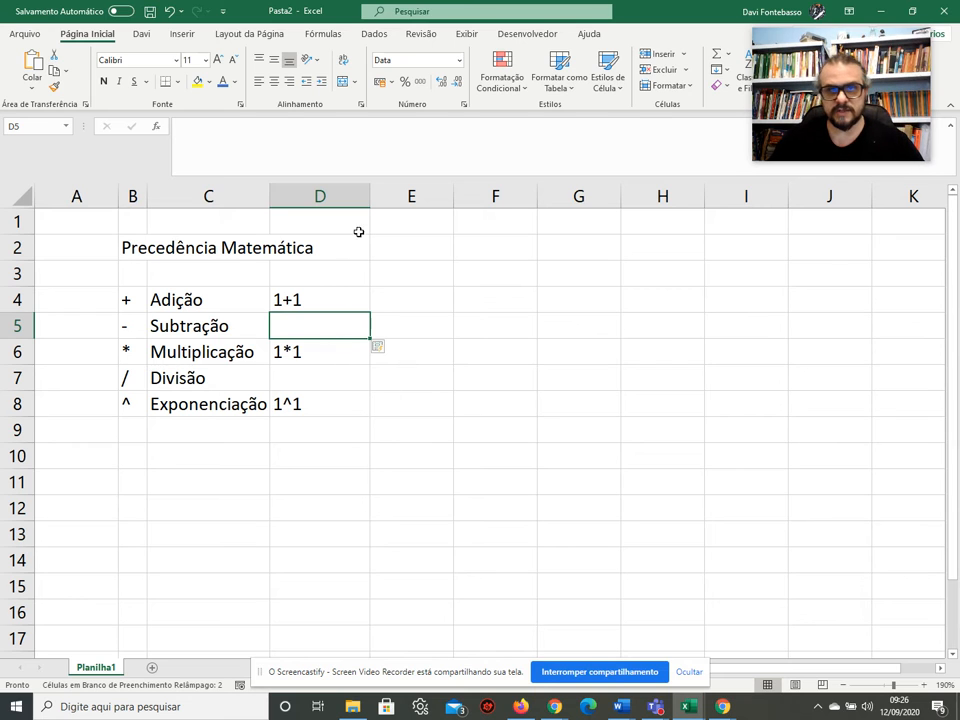
# Set cell D5 to the Texto number format and enter 1-1 as the Subtração example.
pyautogui.click(459, 60)
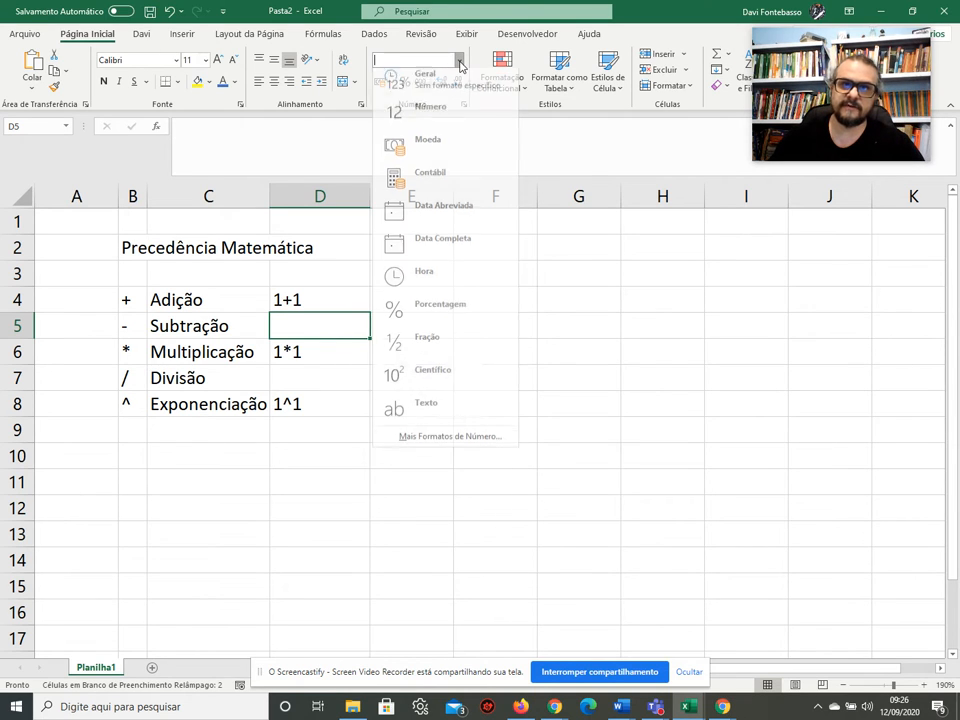
pyautogui.click(441, 419)
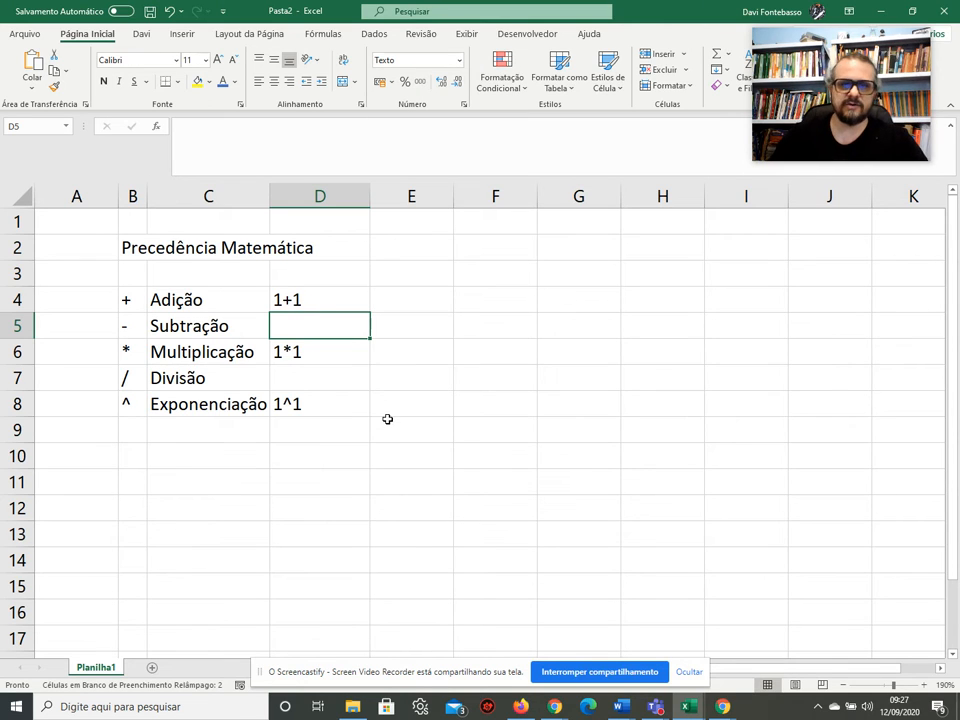
pyautogui.write('1-1')
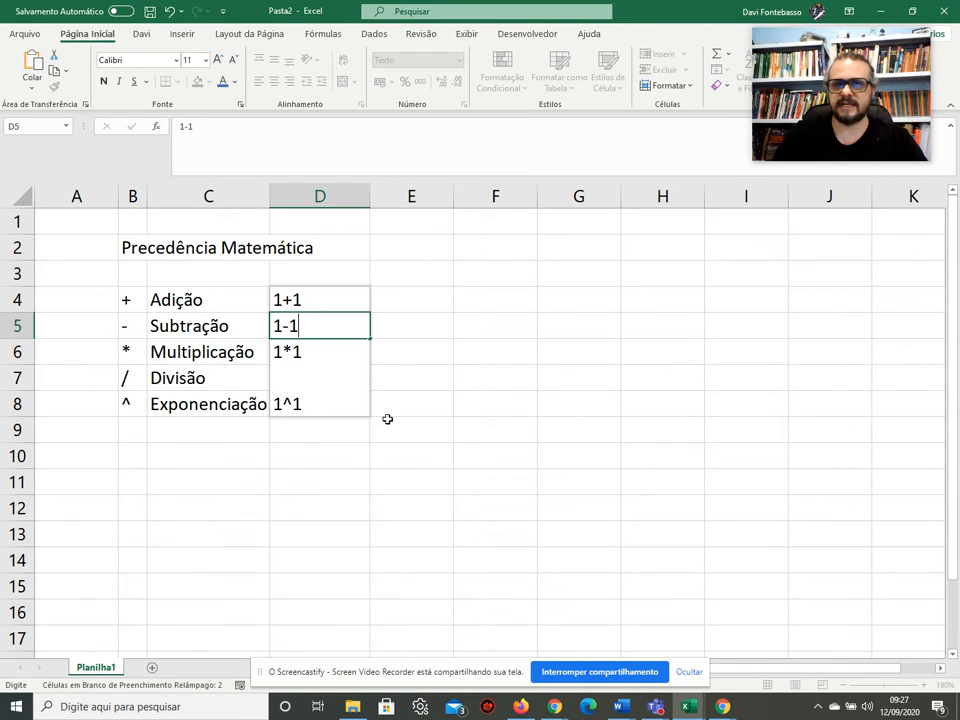
pyautogui.press('Return')
# Enter the Divisão example in D7 as text with a leading apostrophe: '1/1.
pyautogui.press('Return')
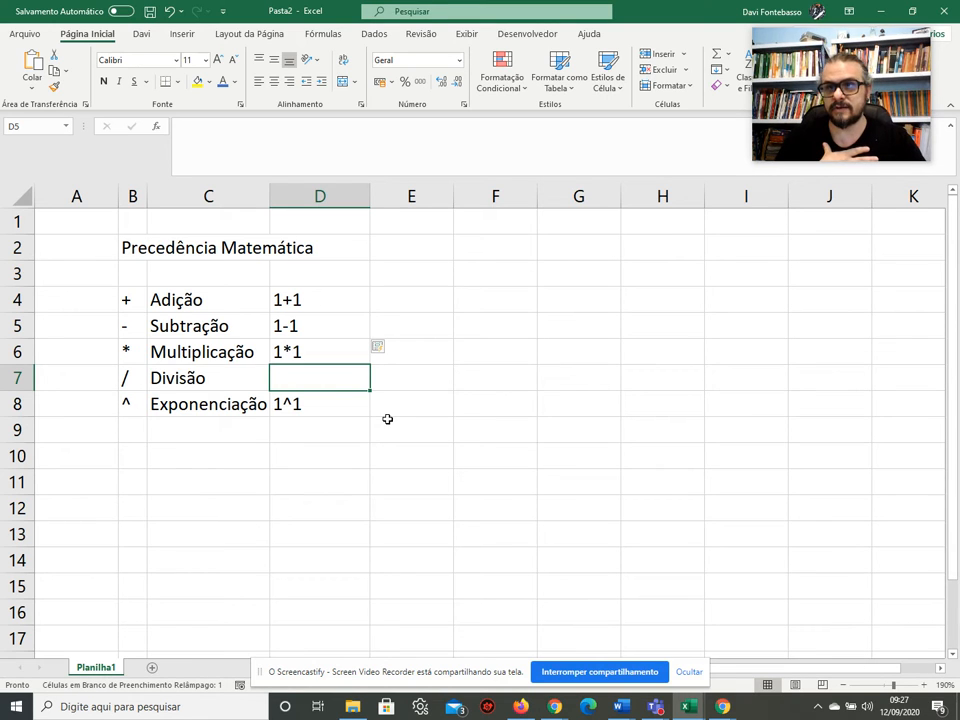
pyautogui.write("'")
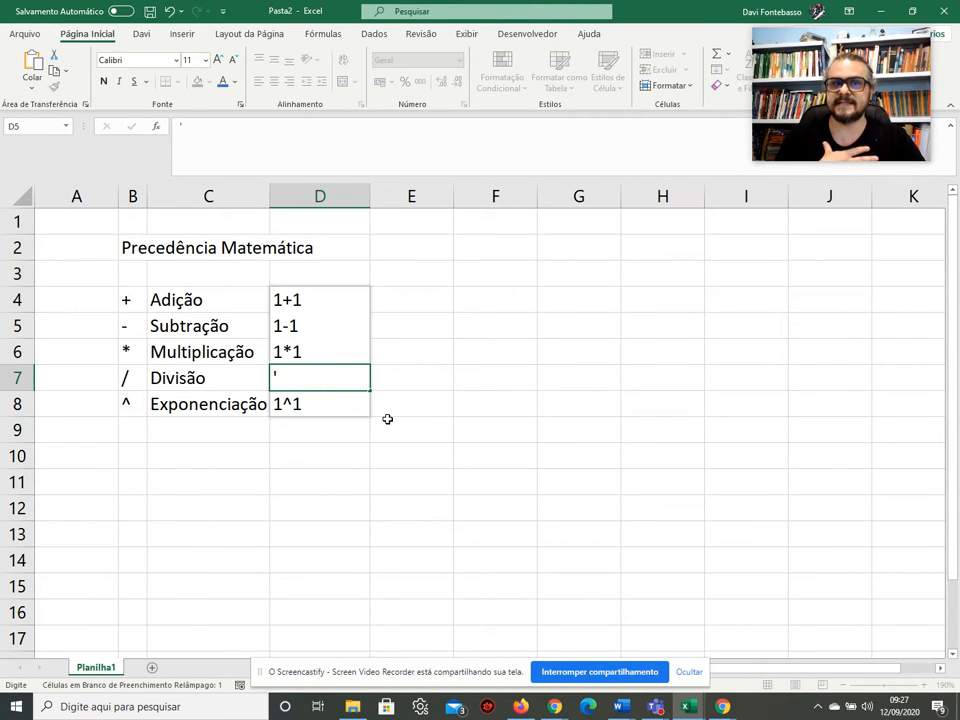
pyautogui.write('1/1')
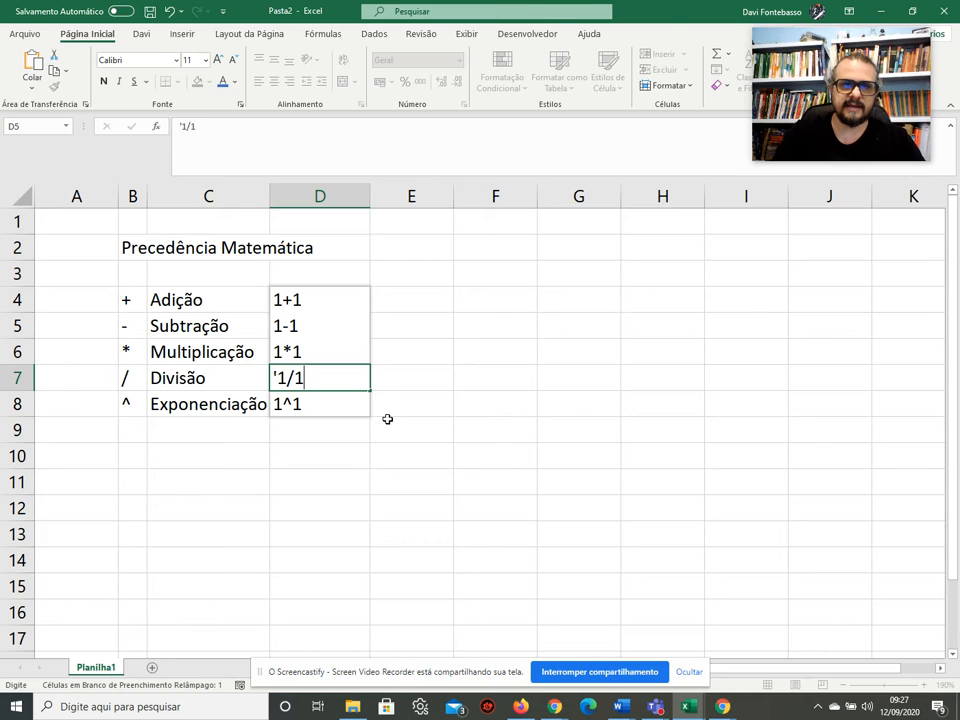
pyautogui.press('Return')
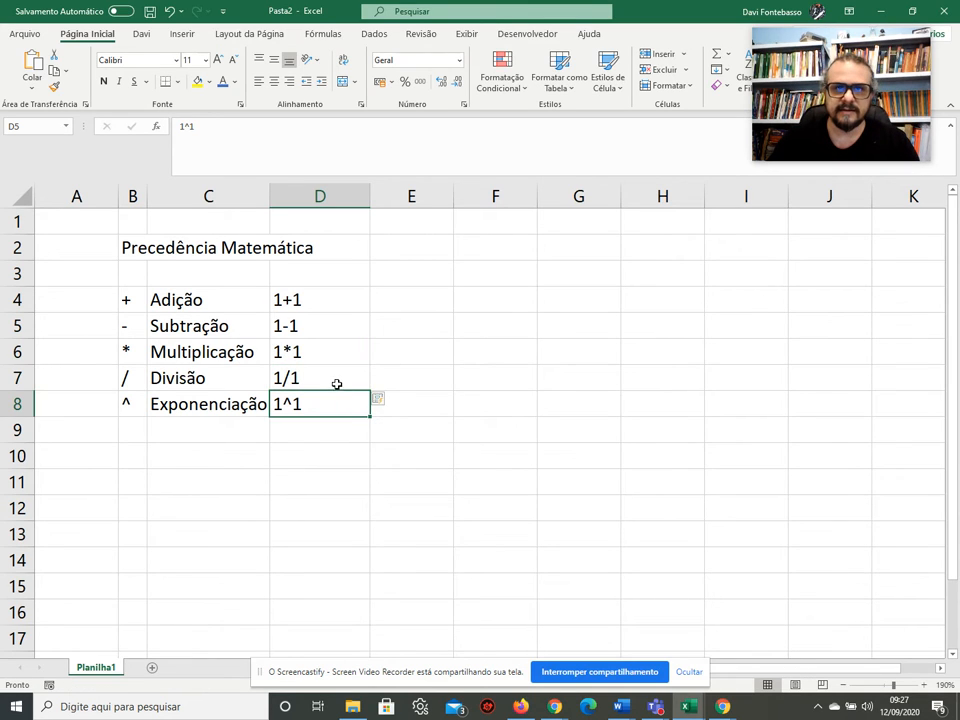
# Open the Divisão example in D7 for editing to inspect its leading apostrophe, and leave the cell.
pyautogui.click(336, 384)
pyautogui.doubleClick(283, 378)
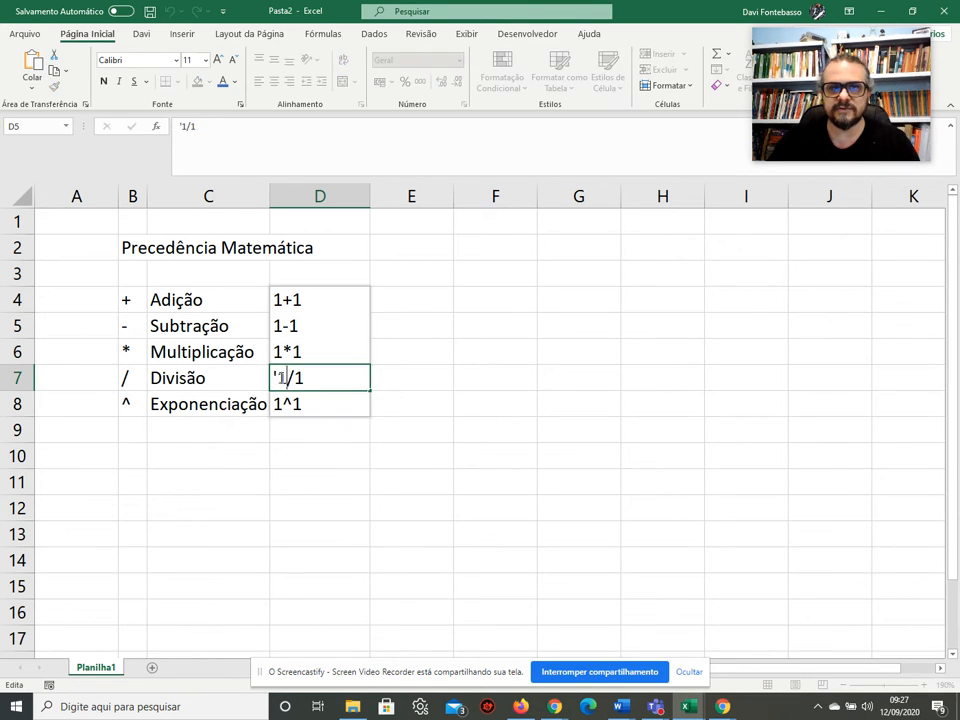
pyautogui.press('BackSpace')
pyautogui.press('Return')
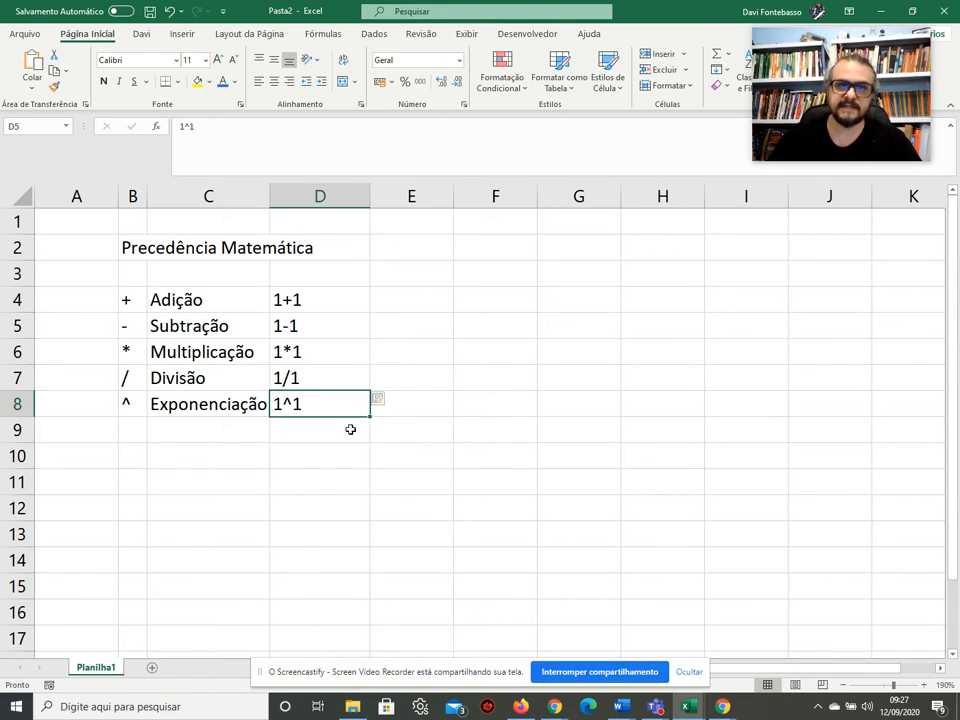
pyautogui.click(311, 482)
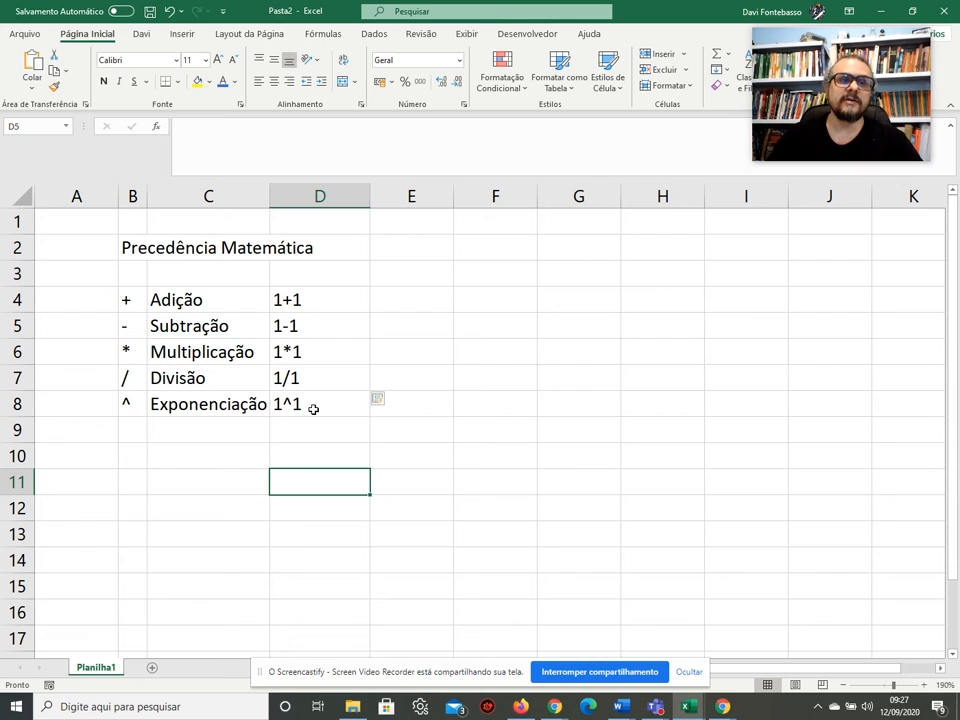
# Calculate the addition and subtraction examples with =1+1 in E4 and =1-1 in E5.
pyautogui.click(381, 302)
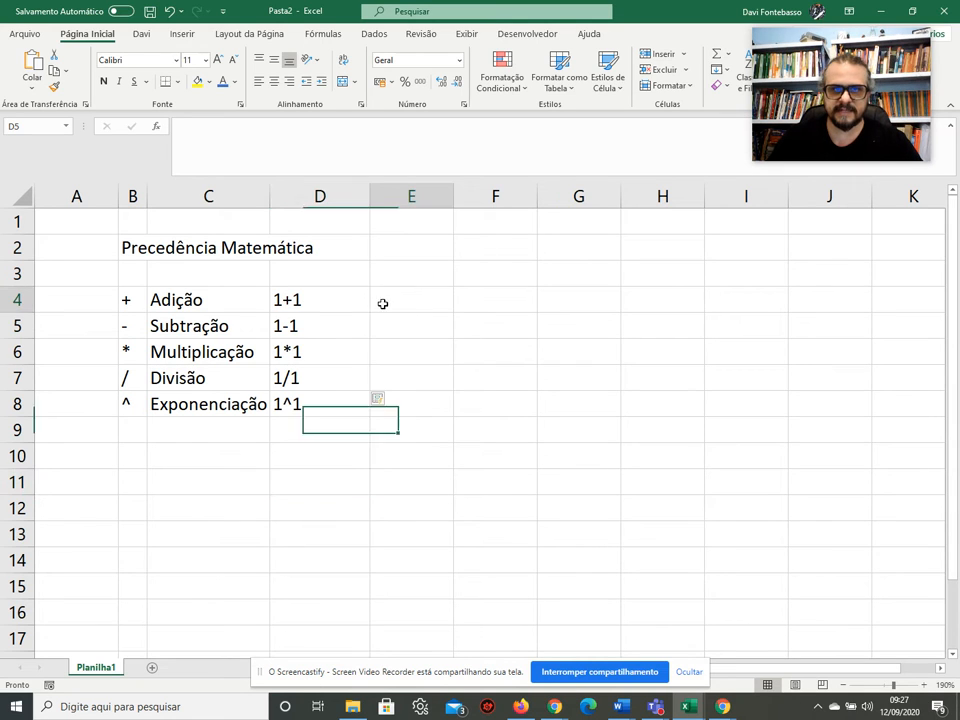
pyautogui.write('=')
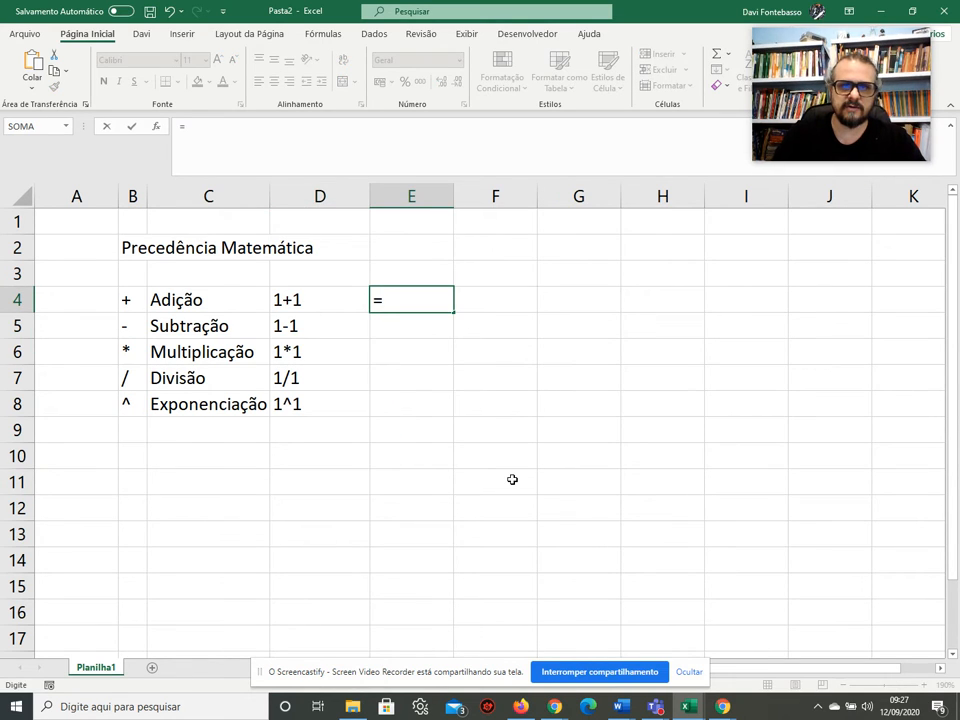
pyautogui.write('1+1')
pyautogui.press('Return')
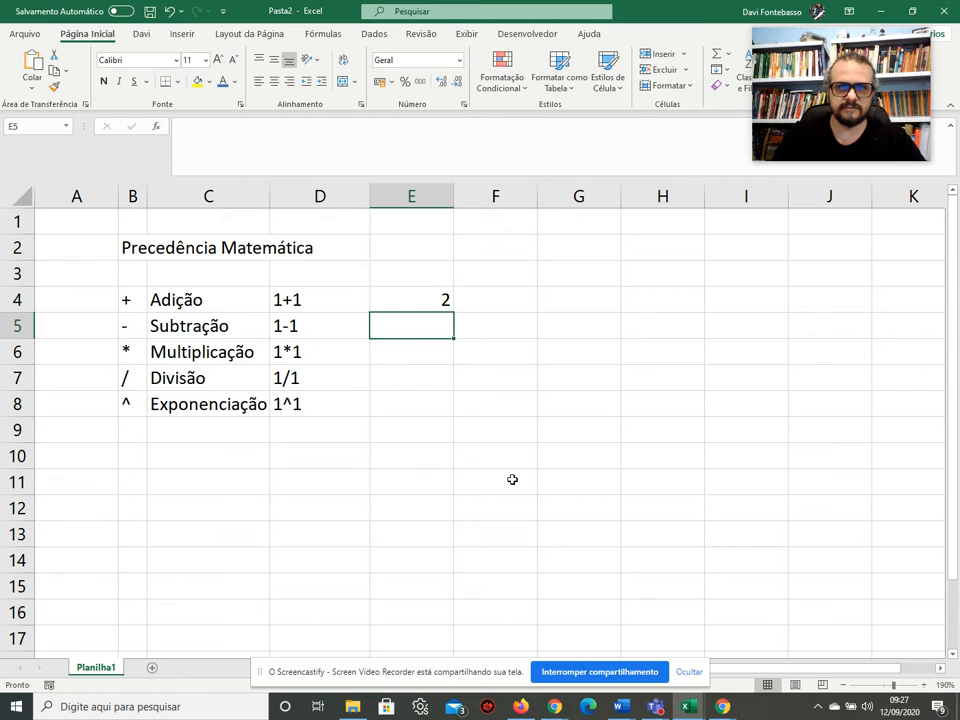
pyautogui.write('=1-1')
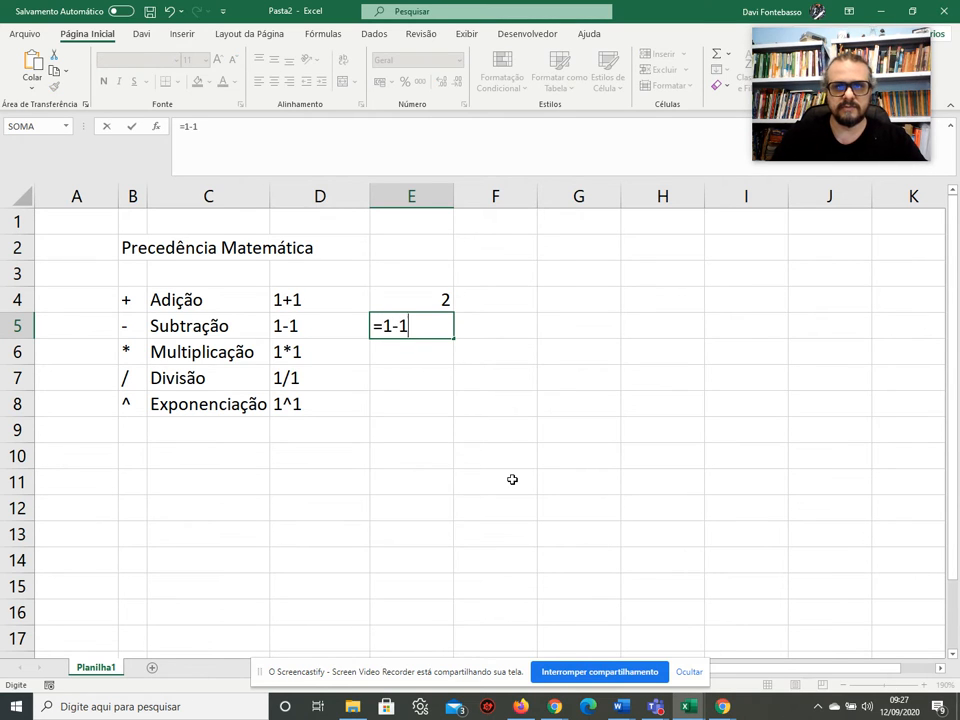
pyautogui.press('Return')
# Calculate the multiplication and division examples with =1*1 in E6 and =1/1 in E7.
pyautogui.write('=')
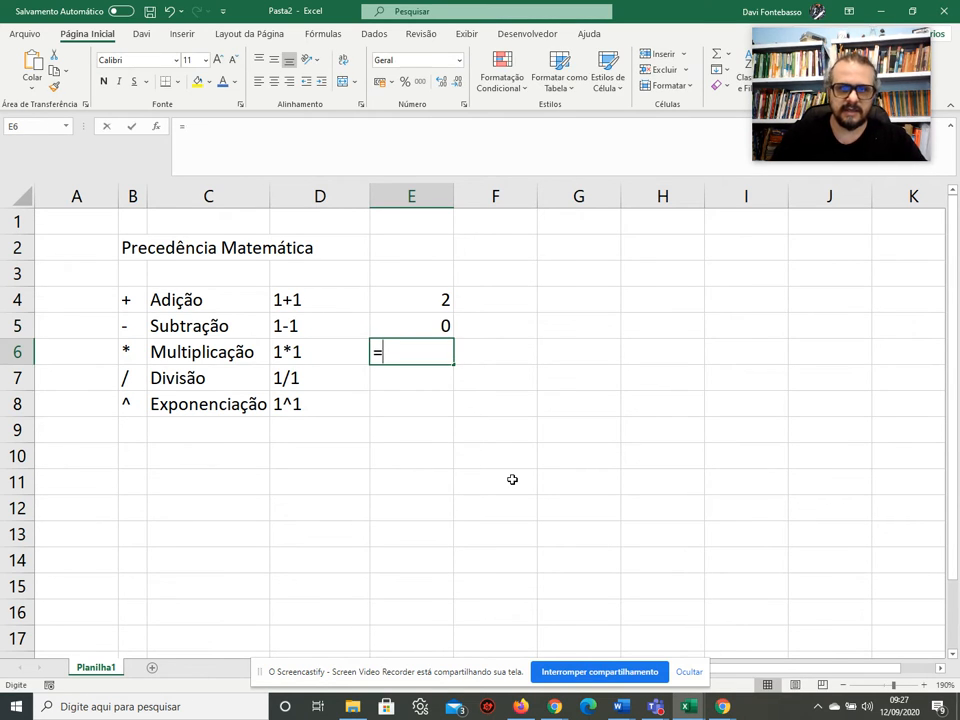
pyautogui.write('1*1')
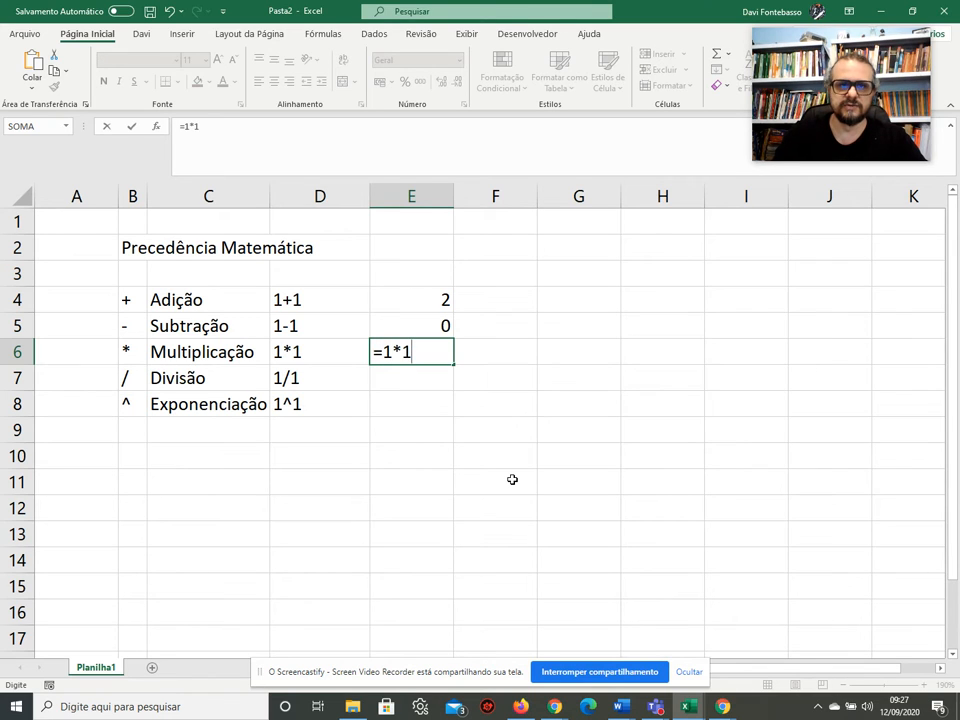
pyautogui.press('Return')
pyautogui.write('=1')
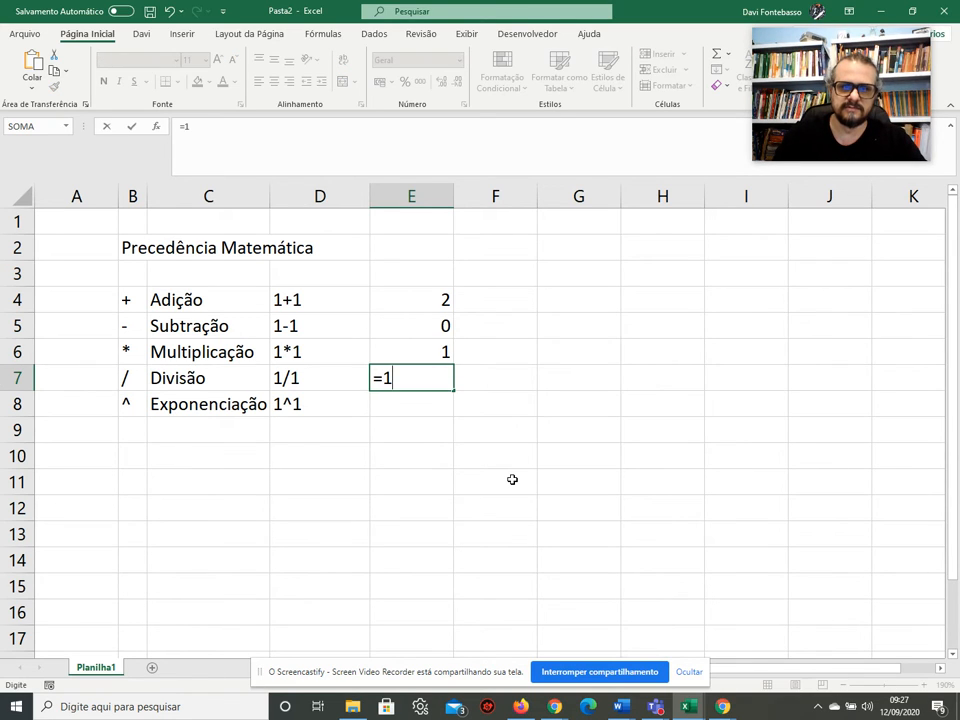
pyautogui.write('/1')
pyautogui.press('Return')
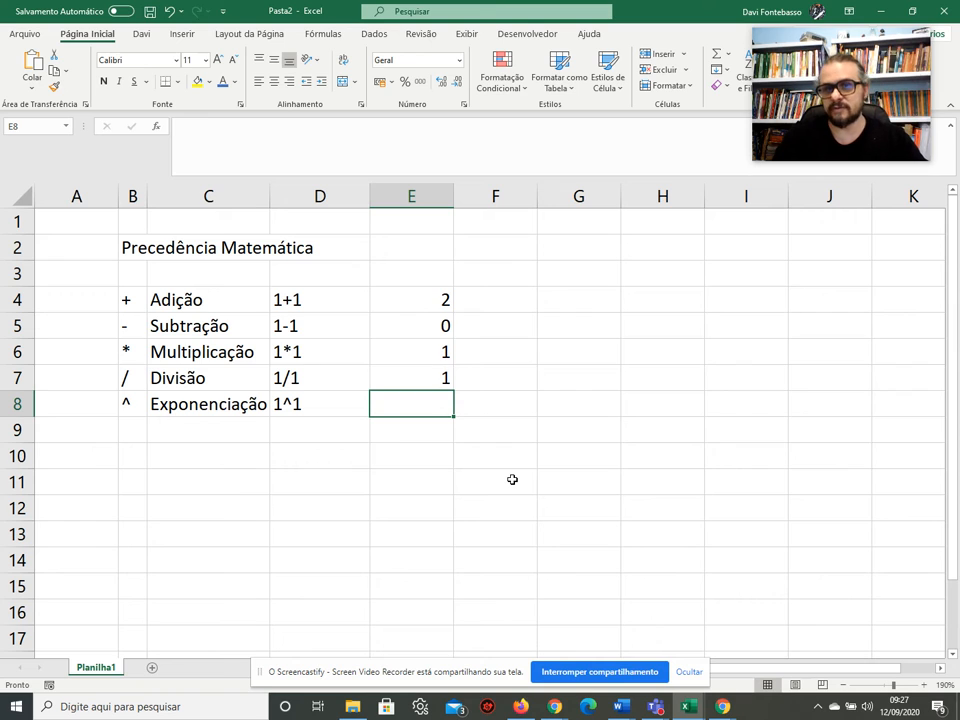
# Calculate the exponentiation example with =1^1 in E8, and narrow columns D and E to fit their contents.
pyautogui.write('=1')
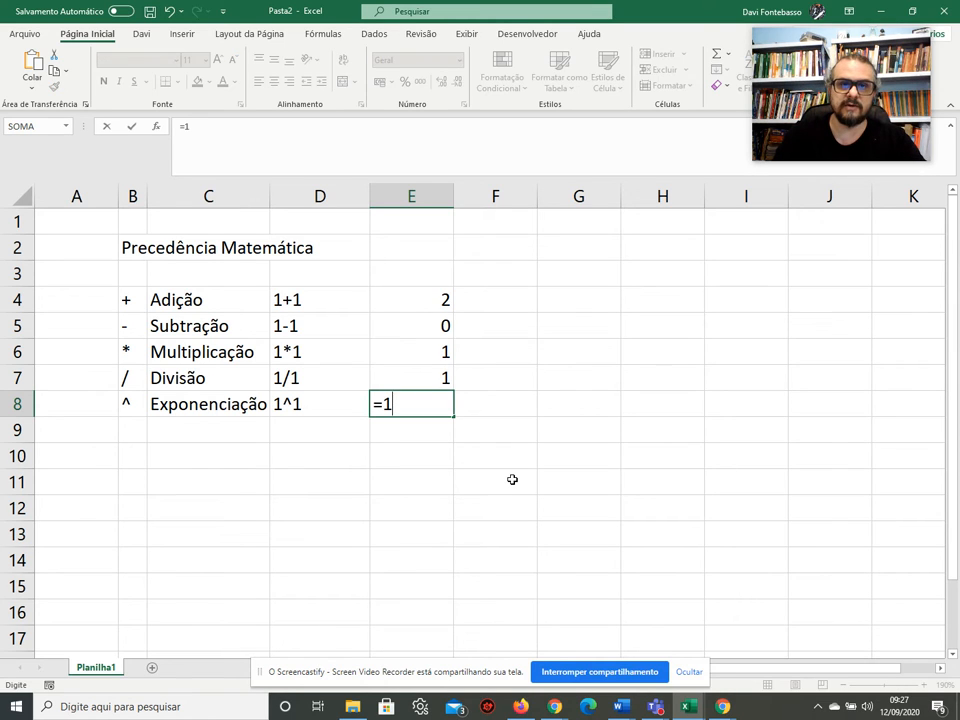
pyautogui.write('^1')
pyautogui.press('Return')
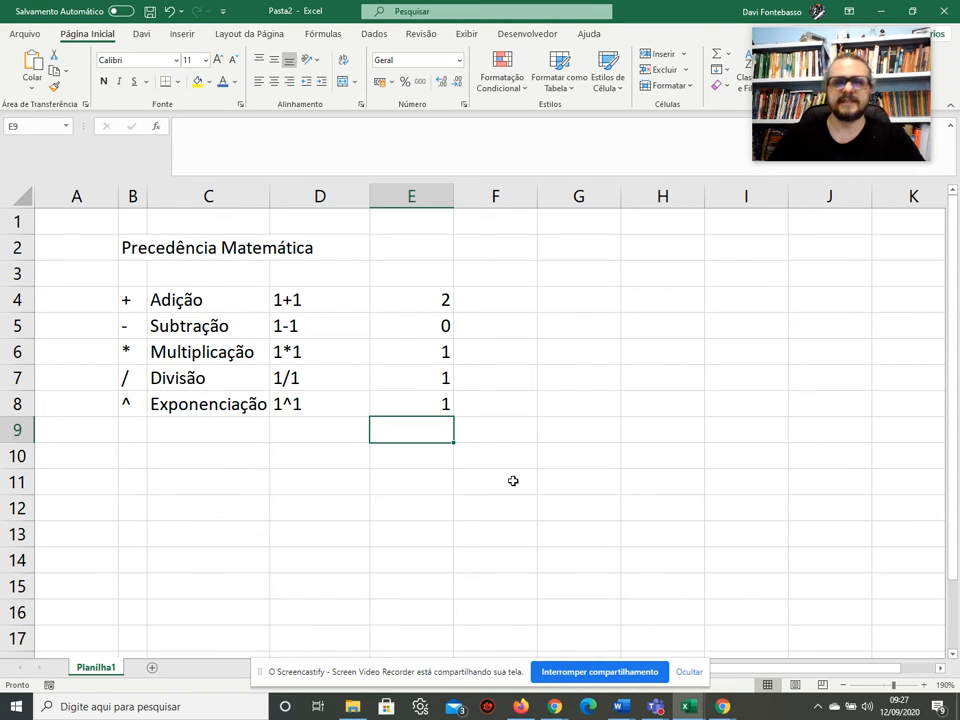
pyautogui.moveTo(369, 204); pyautogui.dragTo(314, 213)
pyautogui.moveTo(399, 197); pyautogui.dragTo(344, 209)
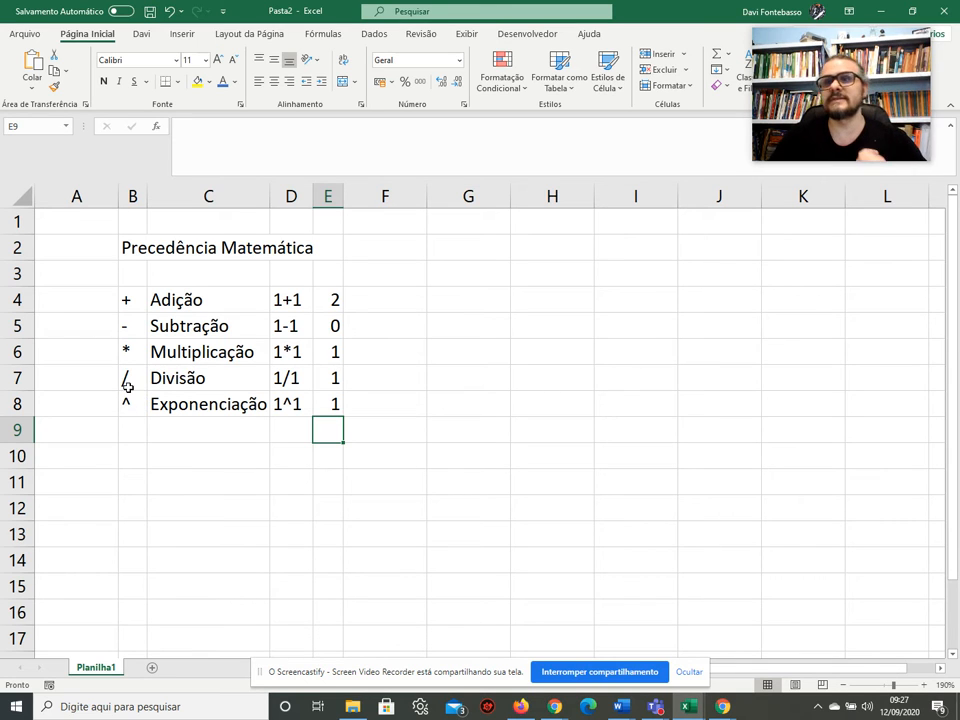
# Apply an outside border to each operator precedence group: B6:E7, B4:E5 and B8:E8.
pyautogui.moveTo(126, 405); pyautogui.dragTo(126, 298)
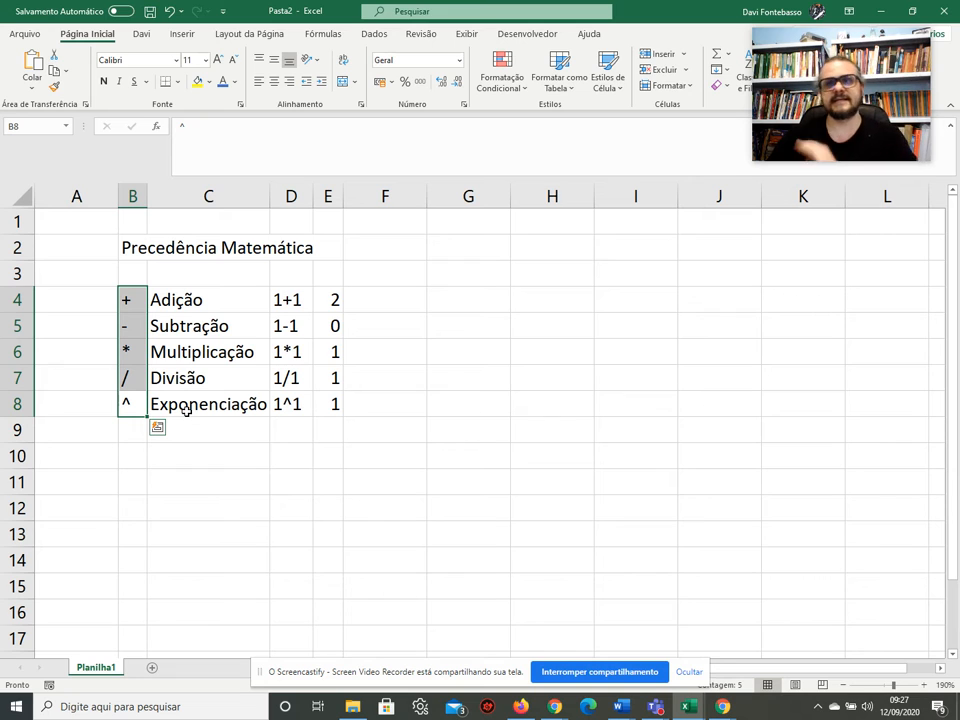
pyautogui.moveTo(141, 378); pyautogui.dragTo(321, 364)
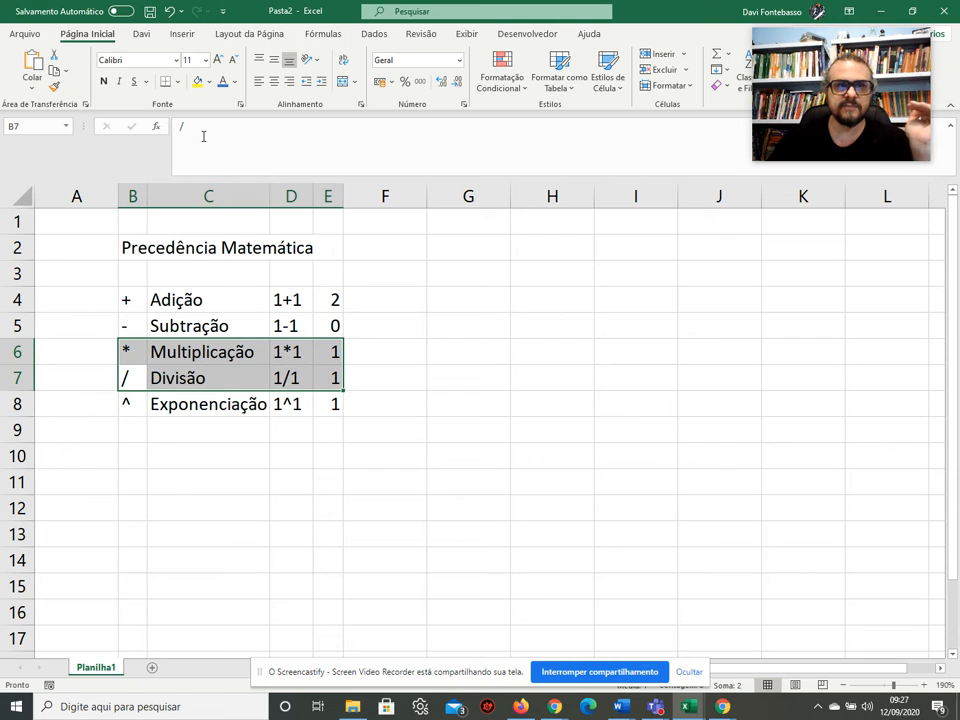
pyautogui.click(177, 81)
pyautogui.click(182, 257)
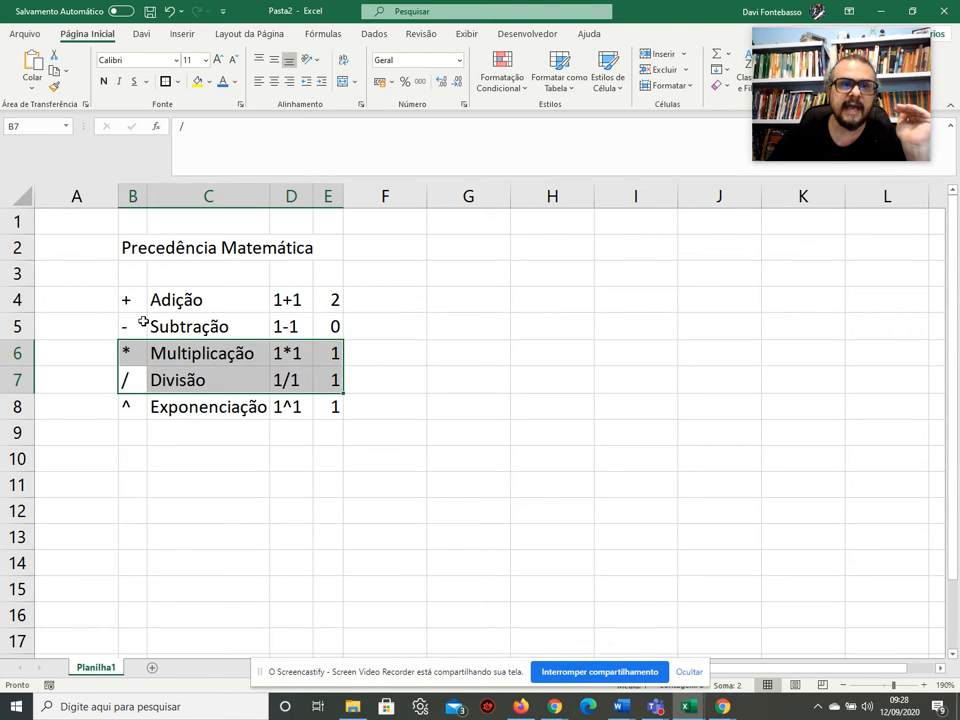
pyautogui.click(130, 298)
pyautogui.moveTo(130, 298); pyautogui.dragTo(320, 326)
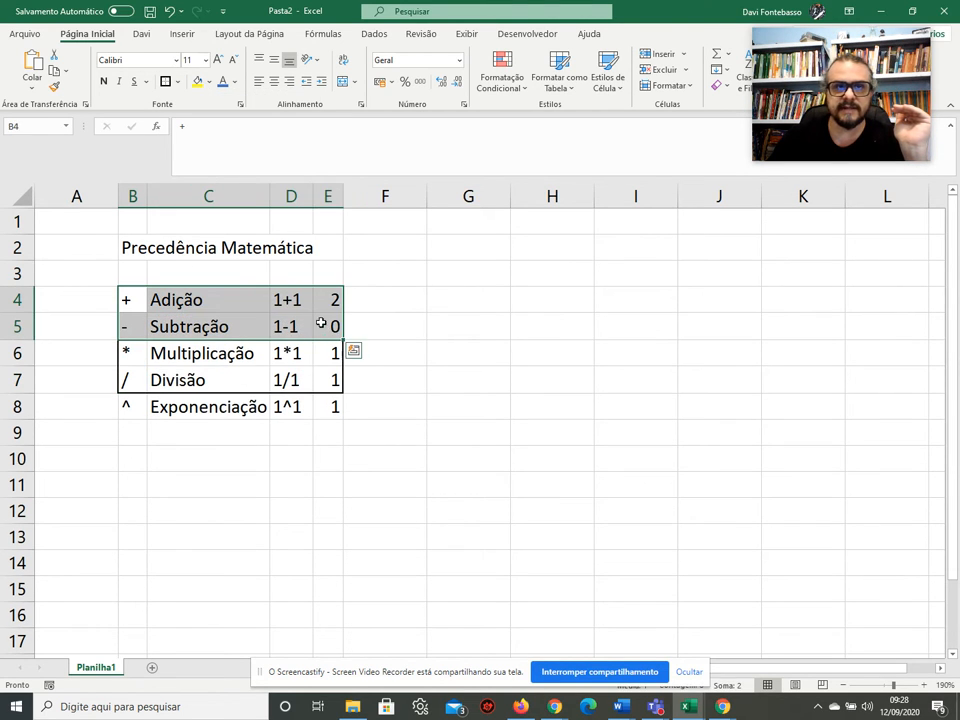
pyautogui.click(165, 81)
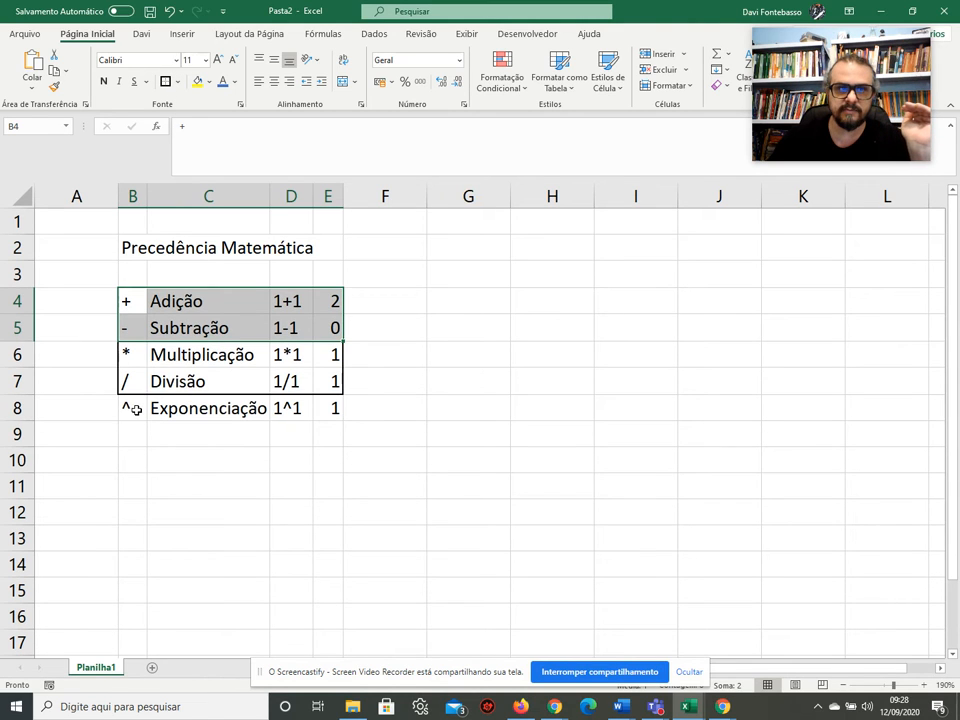
pyautogui.moveTo(133, 406); pyautogui.dragTo(324, 406)
pyautogui.click(165, 81)
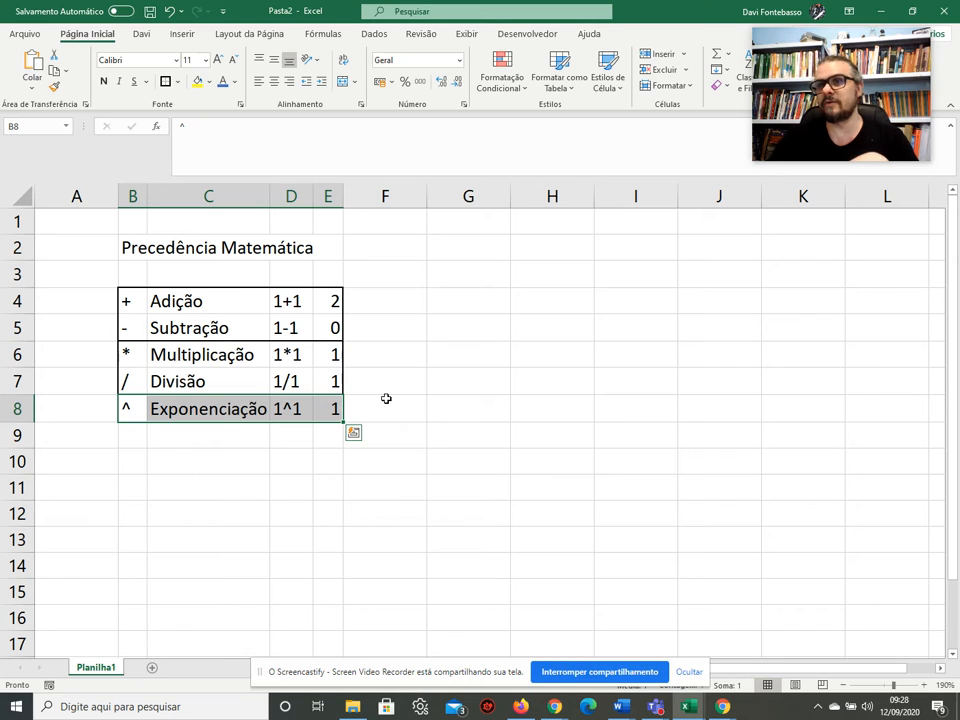
# Merge and center cells C9:D9 directly below the operator table.
pyautogui.click(210, 437)
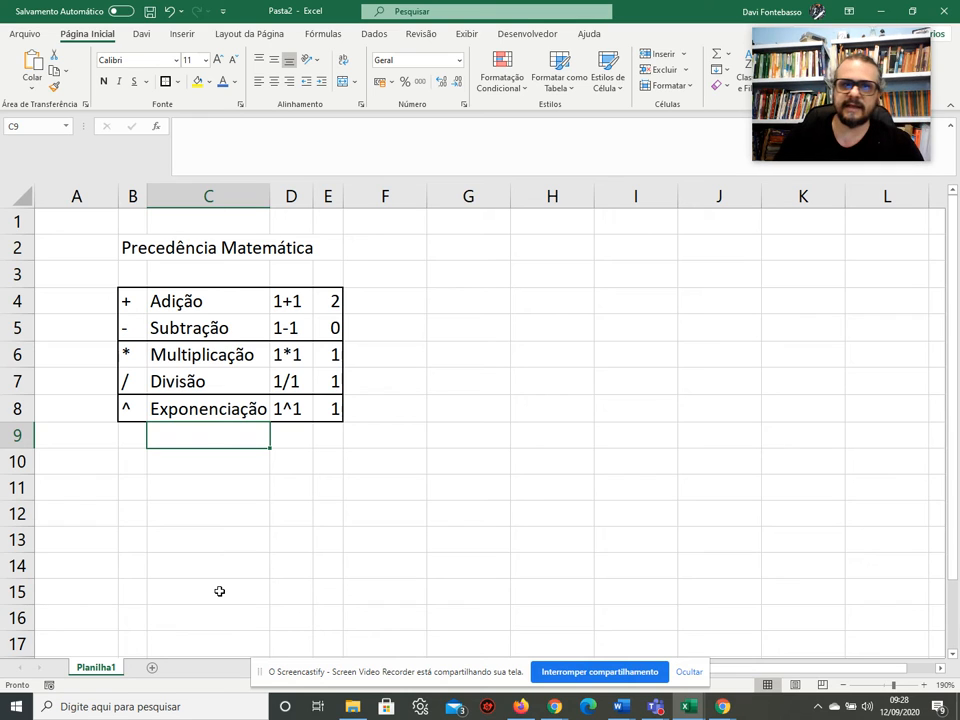
pyautogui.hotkey('shift', 'Right')
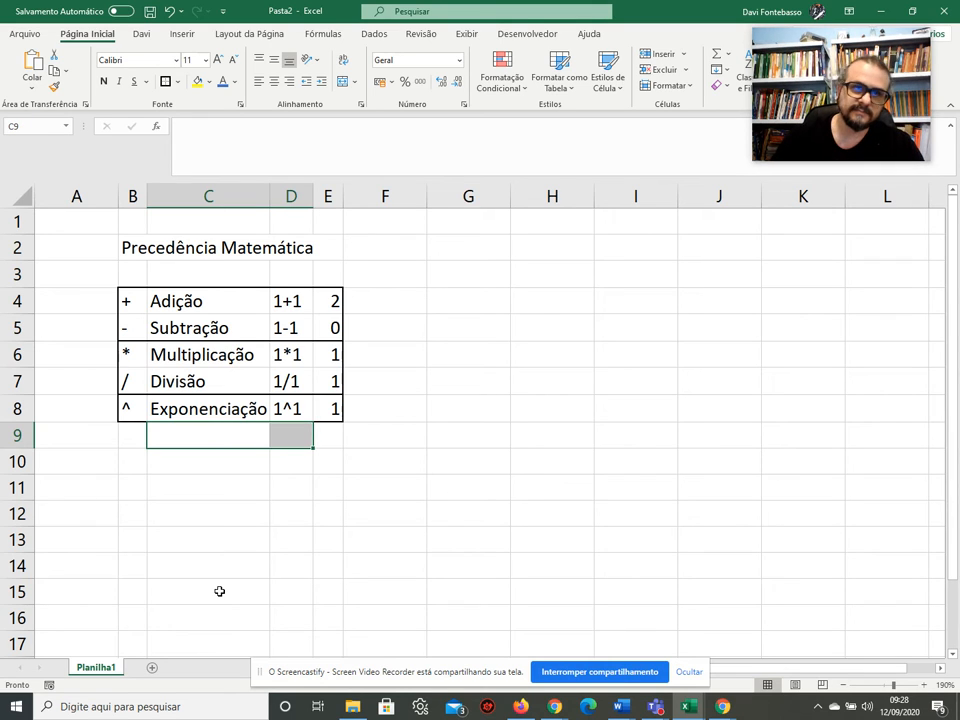
pyautogui.click(343, 83)
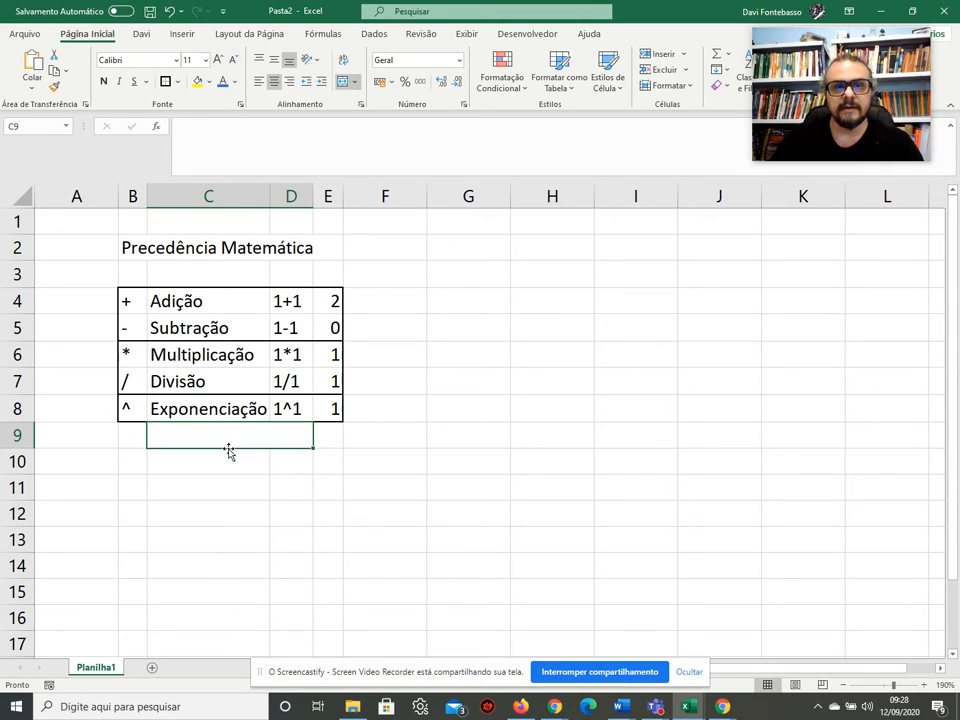
pyautogui.click(206, 482)
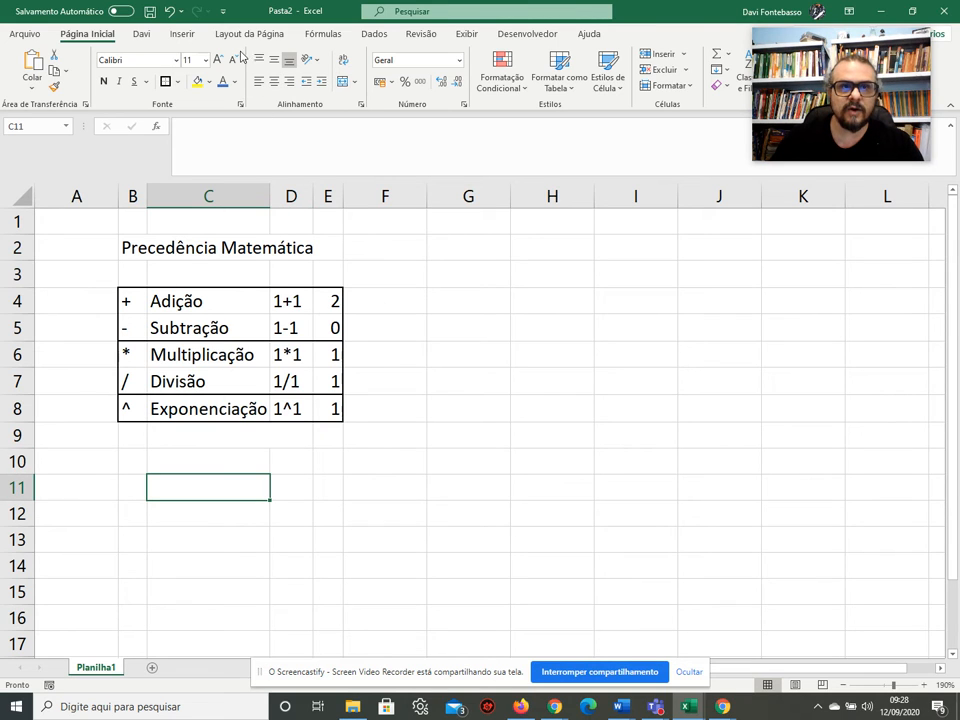
# Draw a block arrow in column A beside the operator table, pointing up from row 10 to row 4.
pyautogui.click(185, 37)
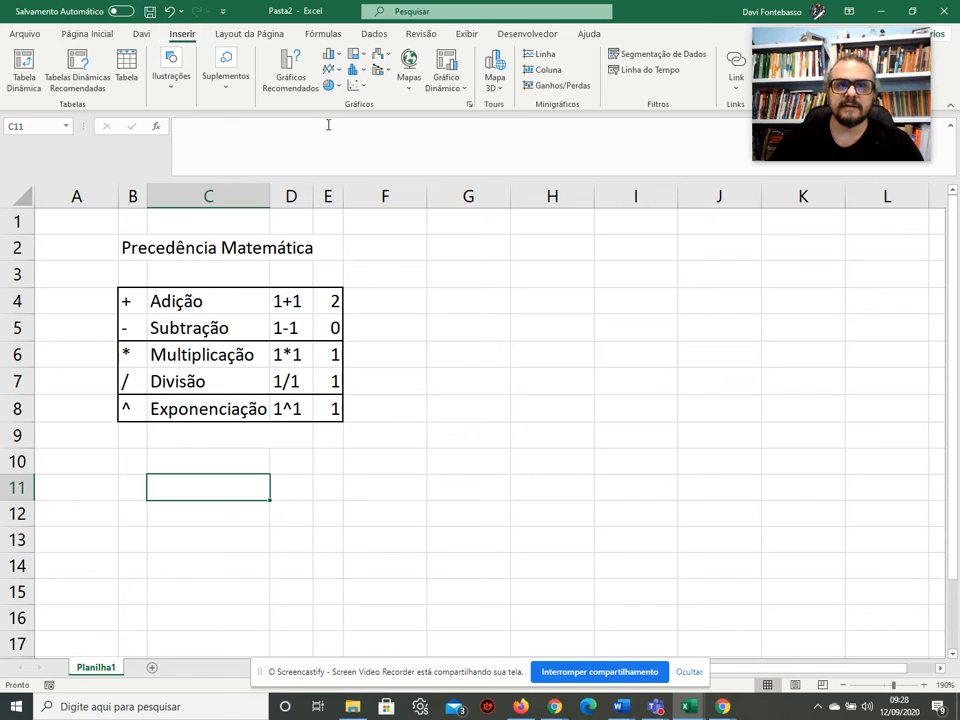
pyautogui.click(171, 78)
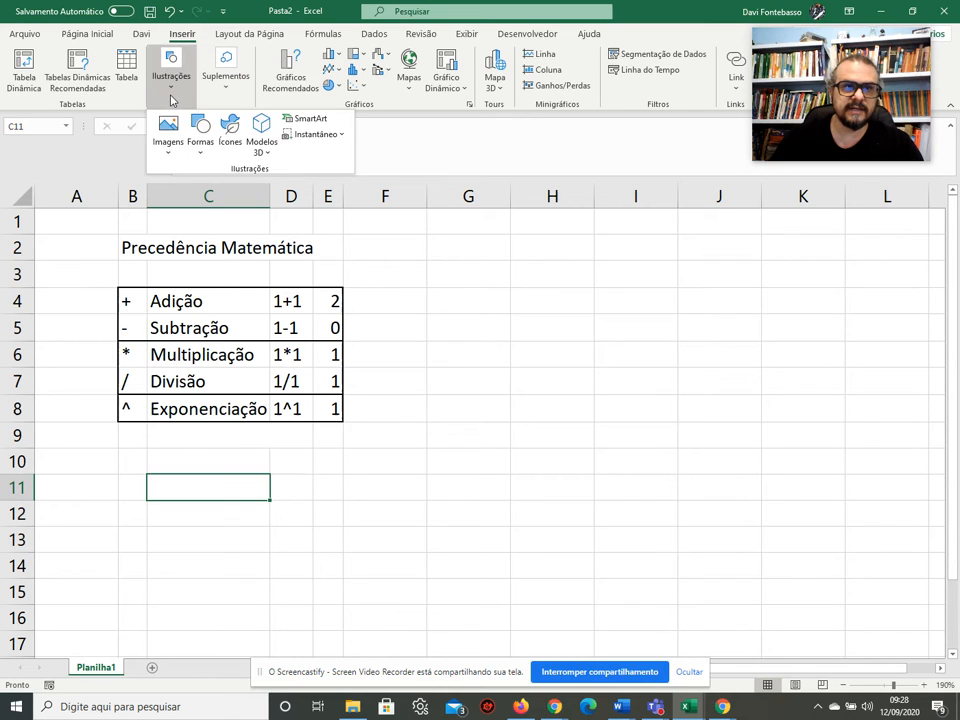
pyautogui.click(201, 145)
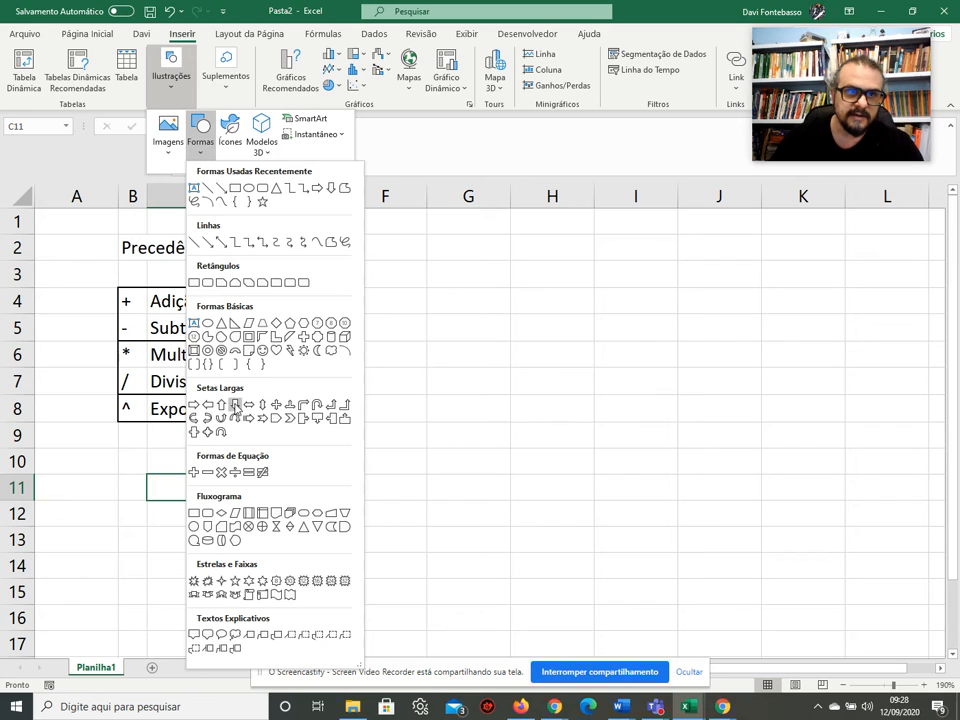
pyautogui.click(234, 405)
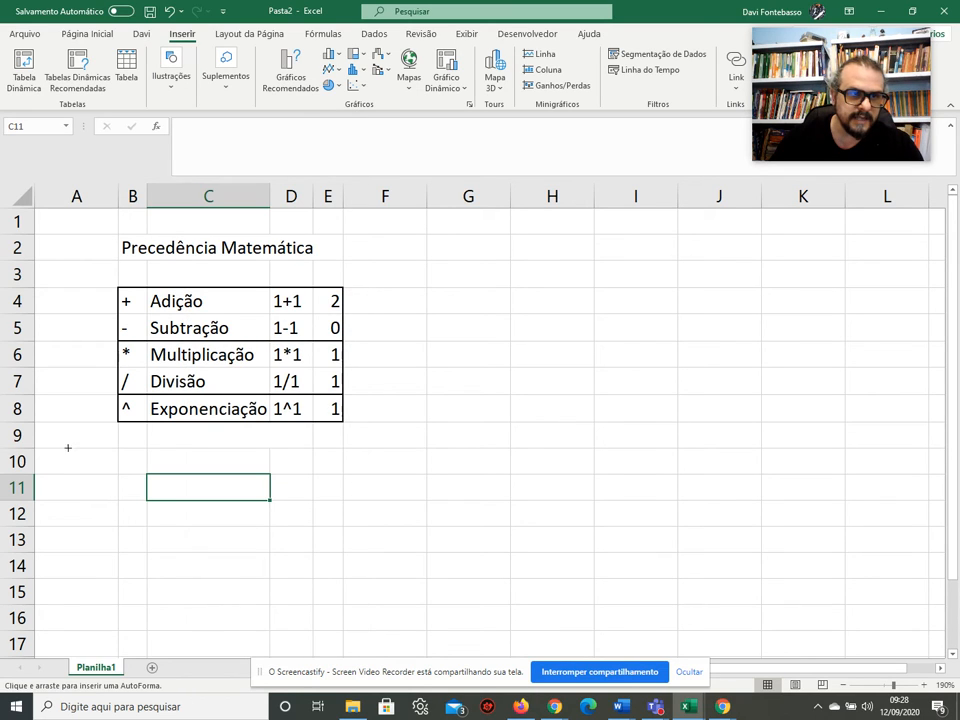
pyautogui.moveTo(81, 469); pyautogui.dragTo(111, 285)
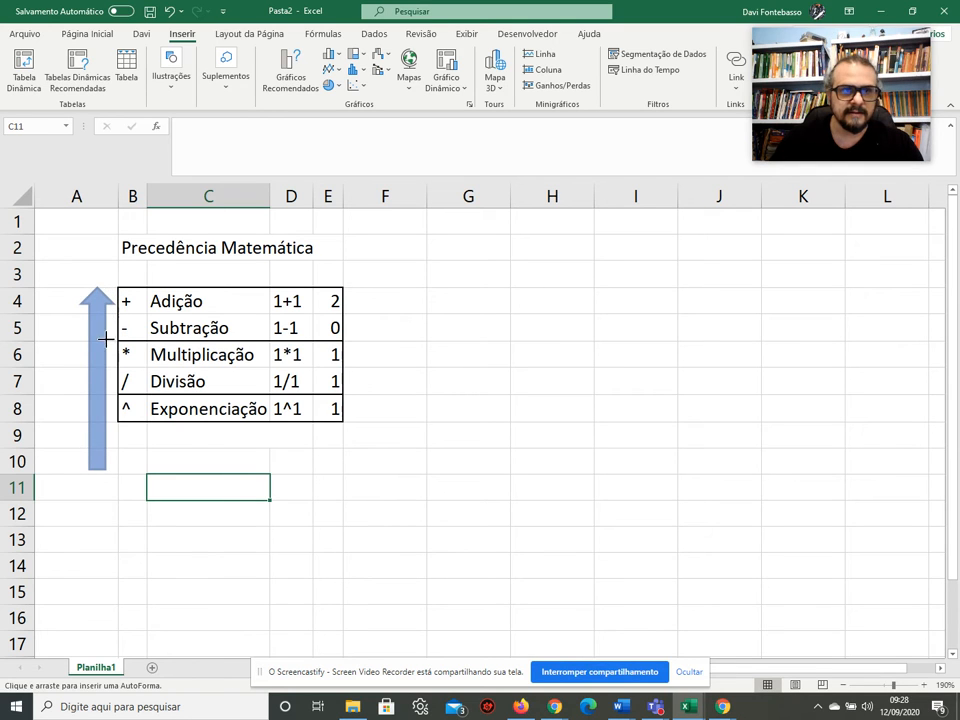
pyautogui.click(157, 434)
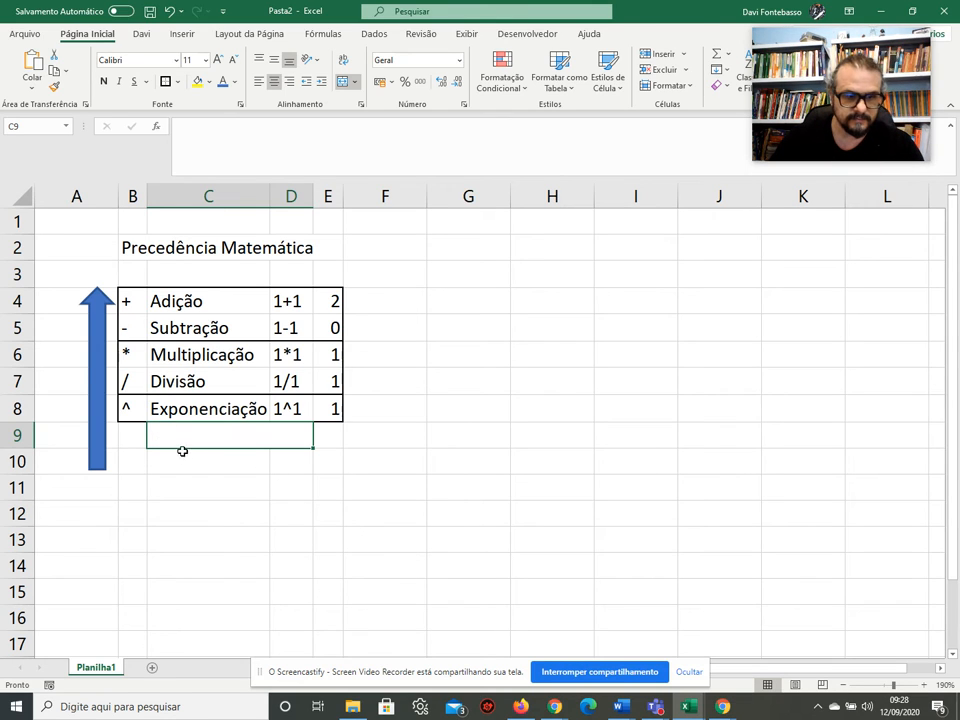
pyautogui.hotkey('ctrl', 'z')
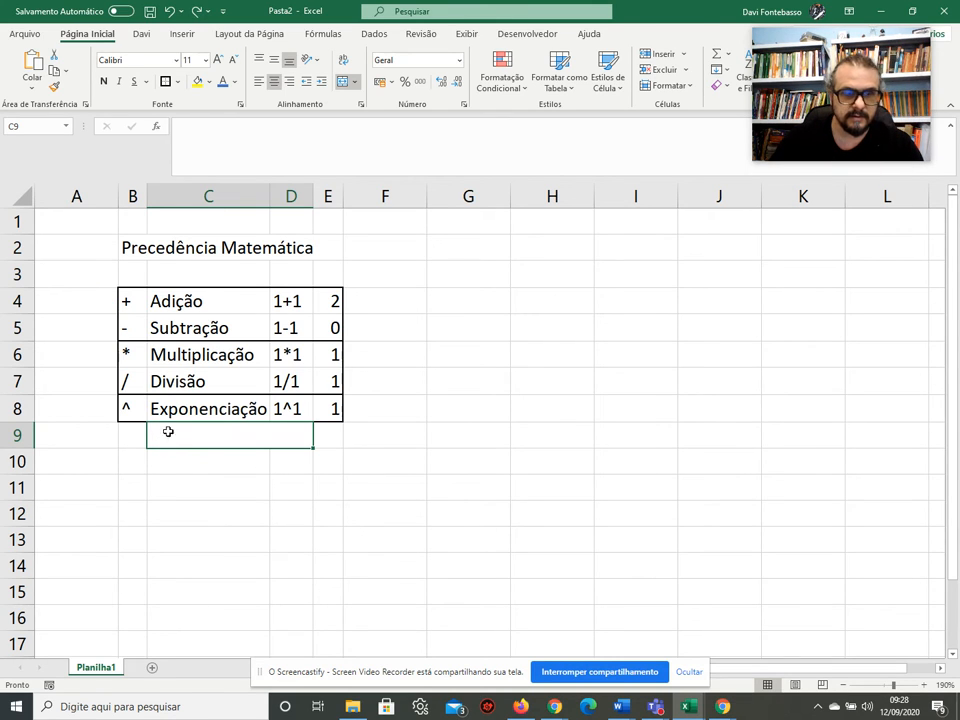
pyautogui.hotkey('ctrl', 'y')
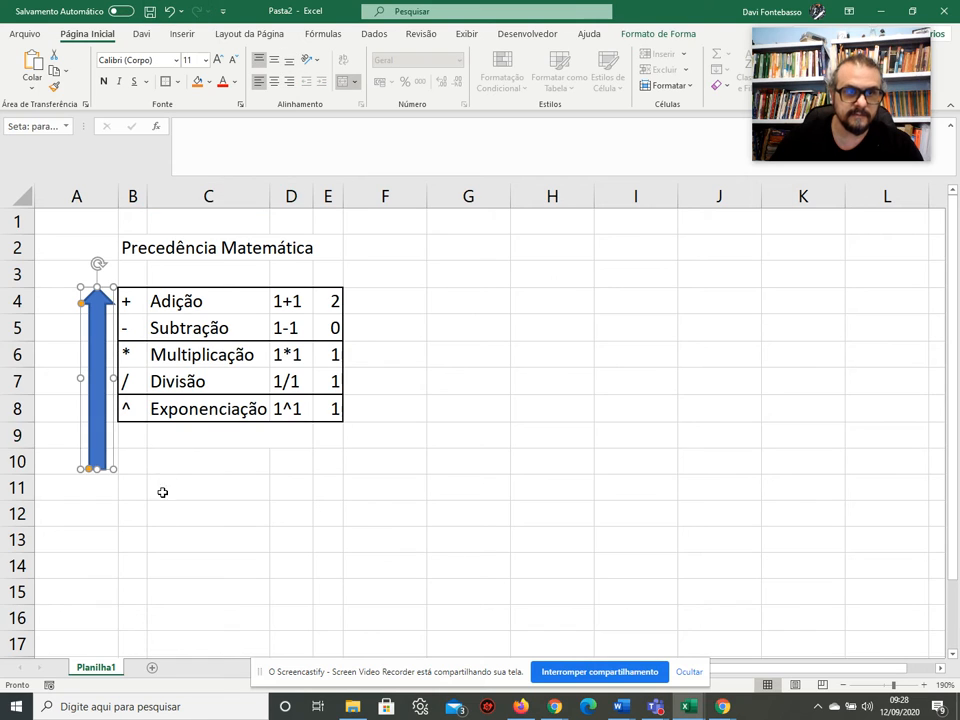
pyautogui.moveTo(133, 434); pyautogui.dragTo(300, 435)
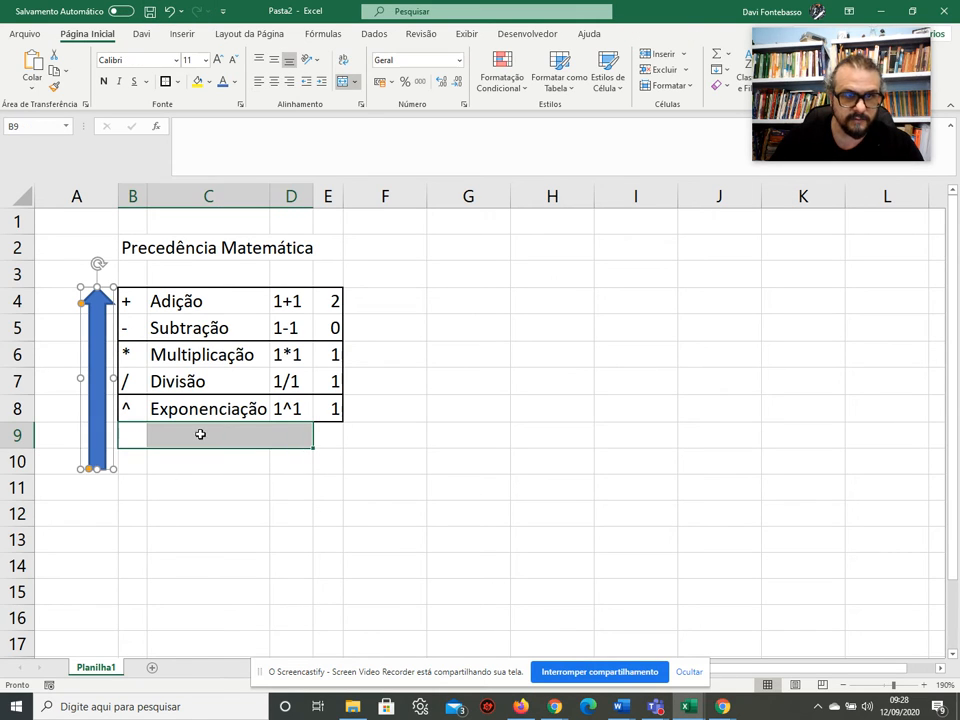
pyautogui.click(343, 84)
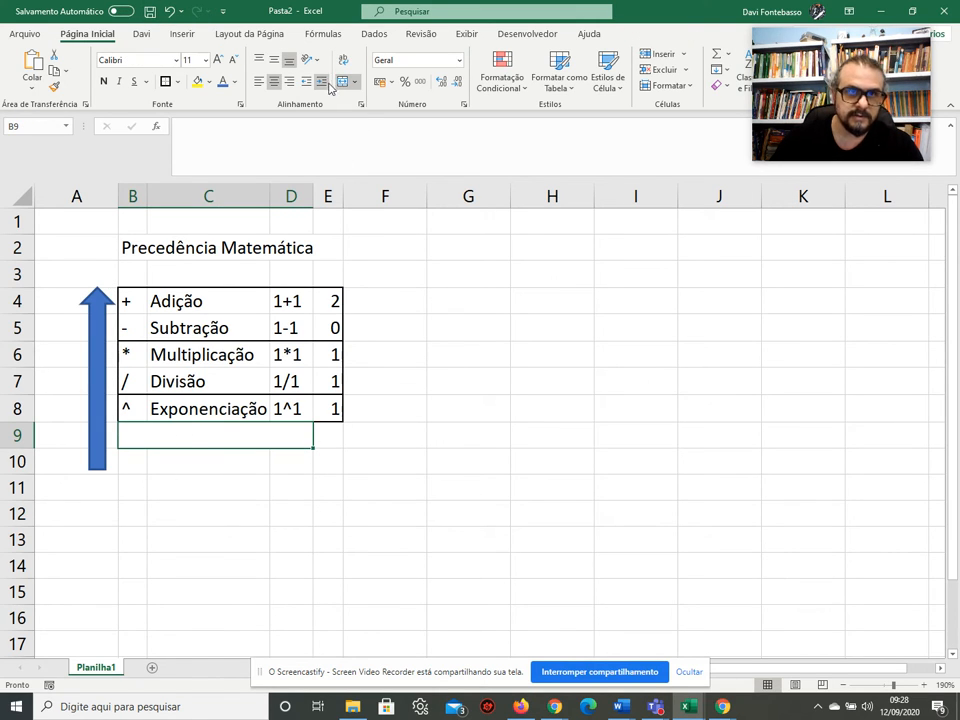
pyautogui.click(341, 84)
# Merge and center B9:C9 and enter the expression 2+3*3 there as text.
pyautogui.moveTo(143, 433); pyautogui.dragTo(236, 433)
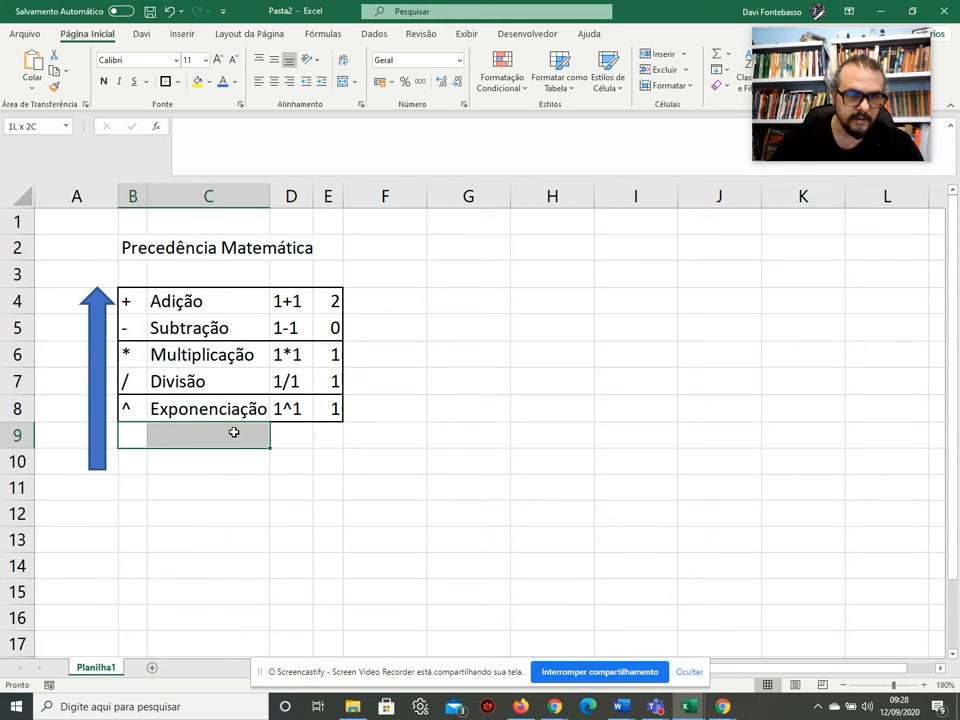
pyautogui.click(343, 84)
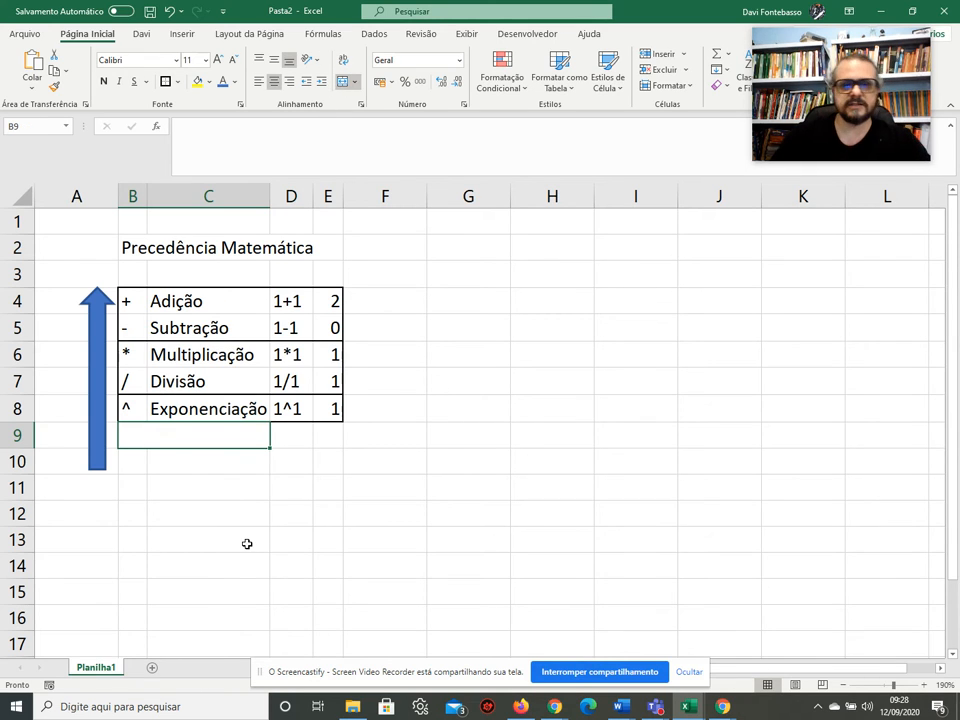
pyautogui.write('2')
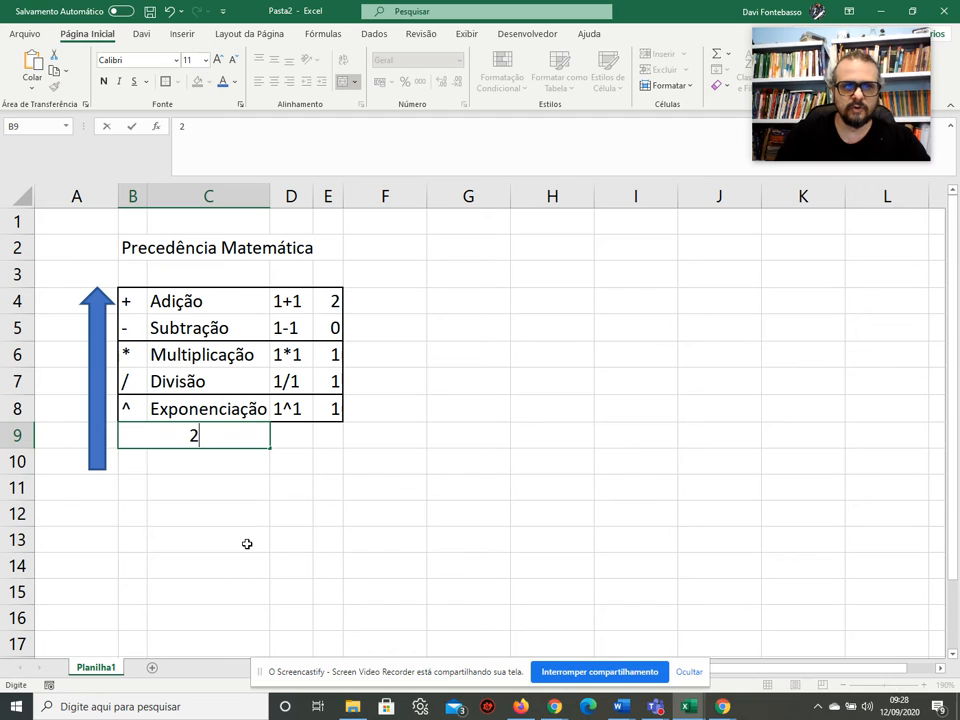
pyautogui.write('+')
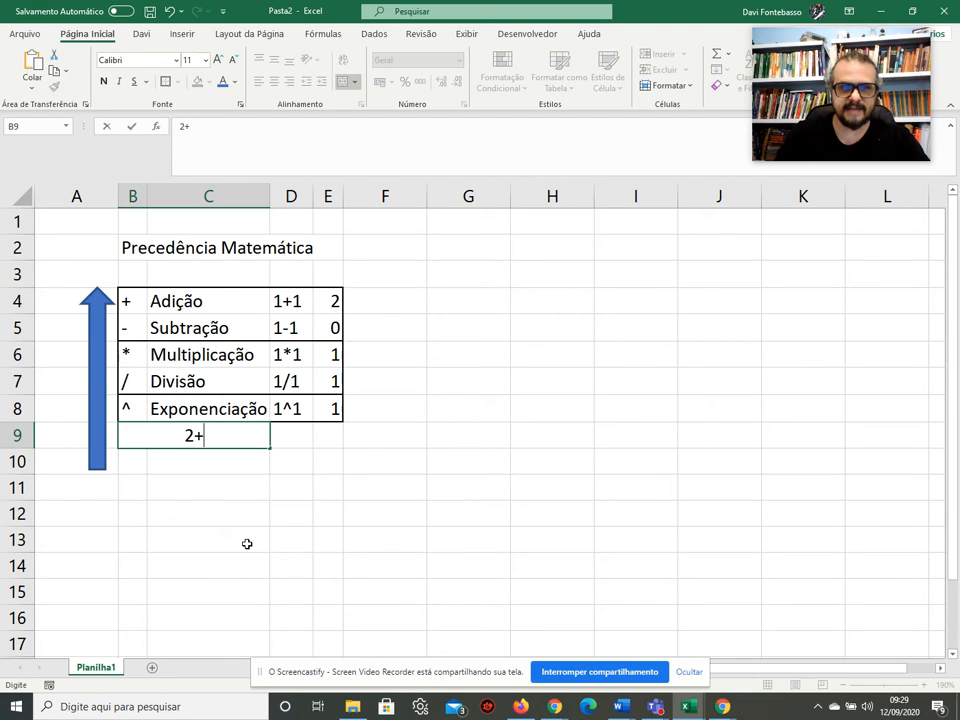
pyautogui.write('3*')
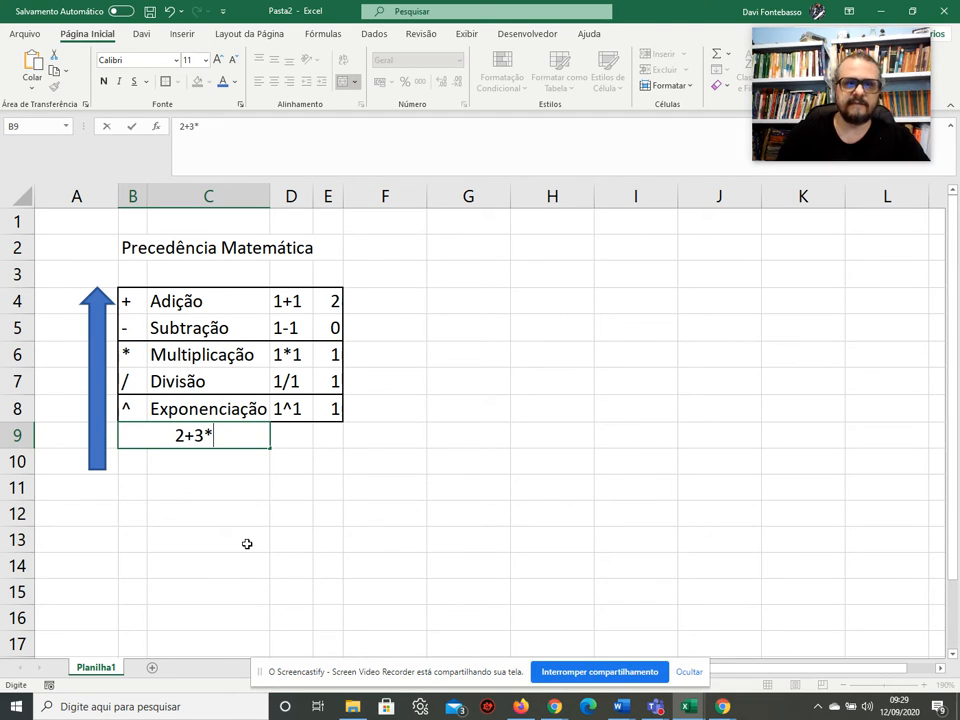
pyautogui.write('2')
pyautogui.press('BackSpace')
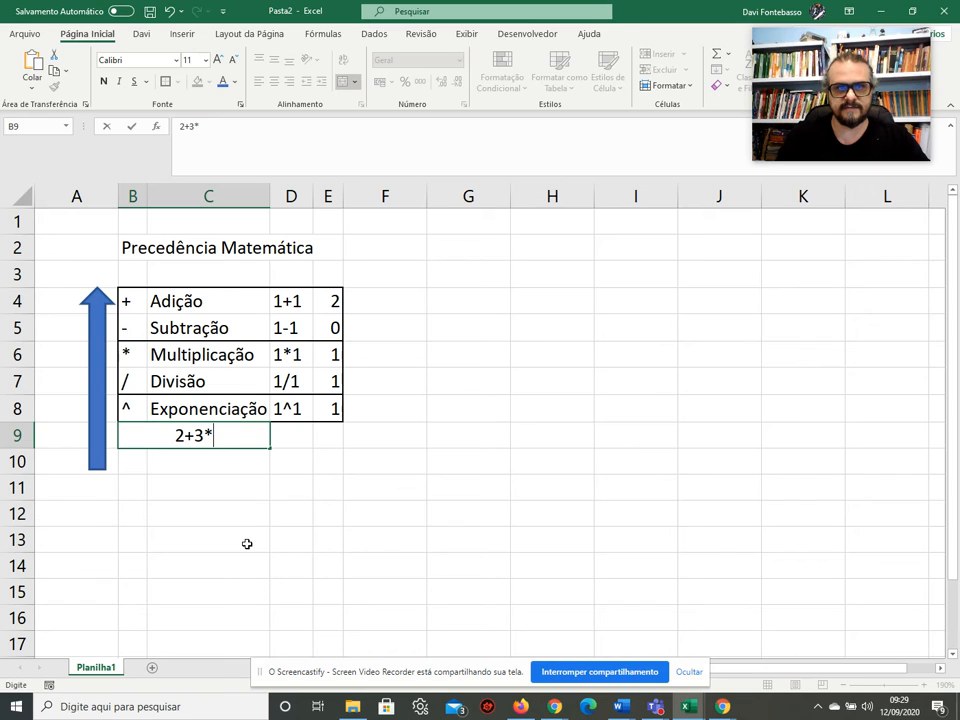
pyautogui.write('3')
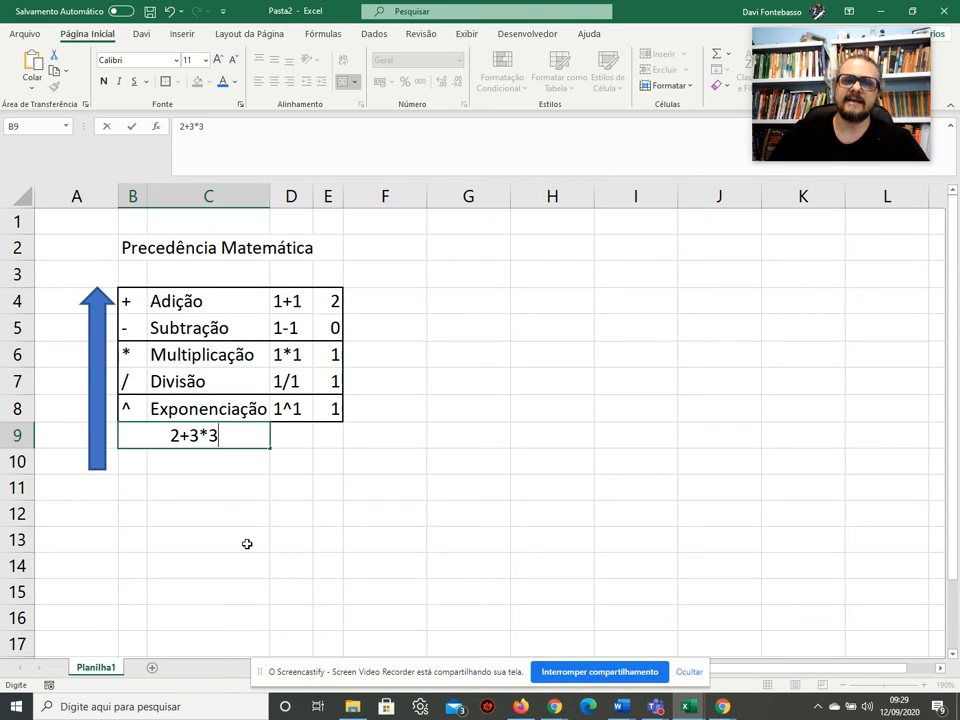
# Merge and center D9:E9 and calculate the row 9 expression there with =2+3*3.
pyautogui.click(295, 438)
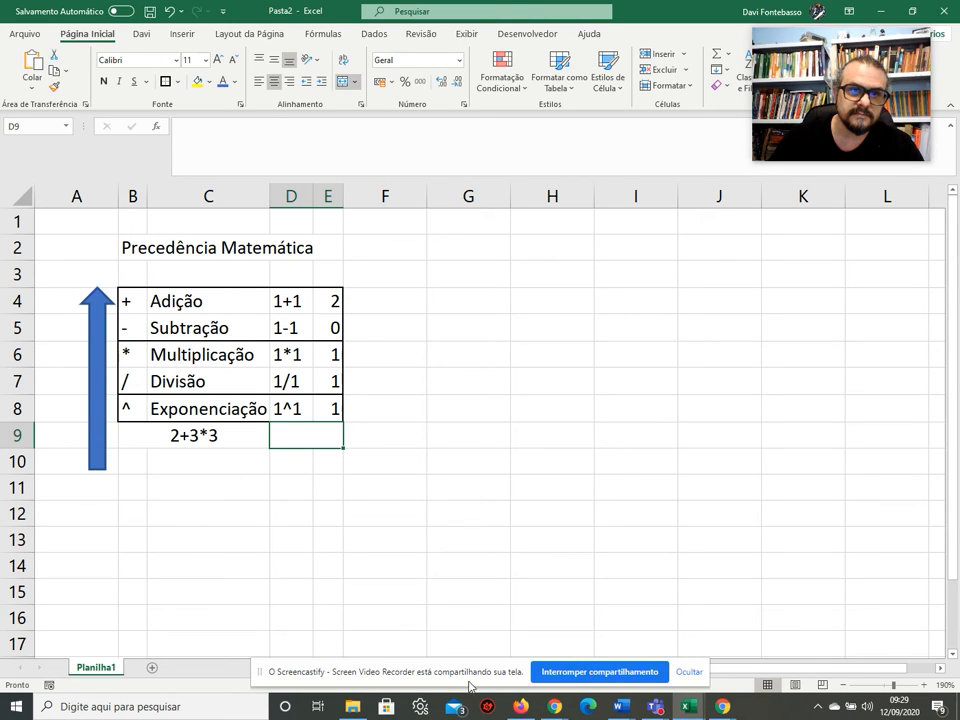
pyautogui.write('=')
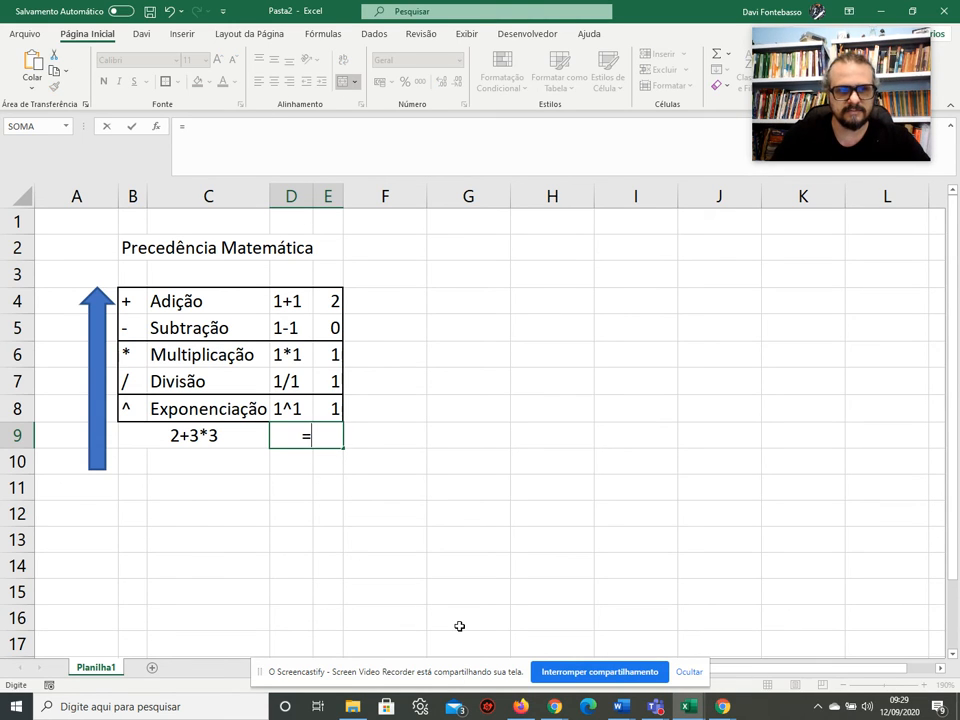
pyautogui.write('2+')
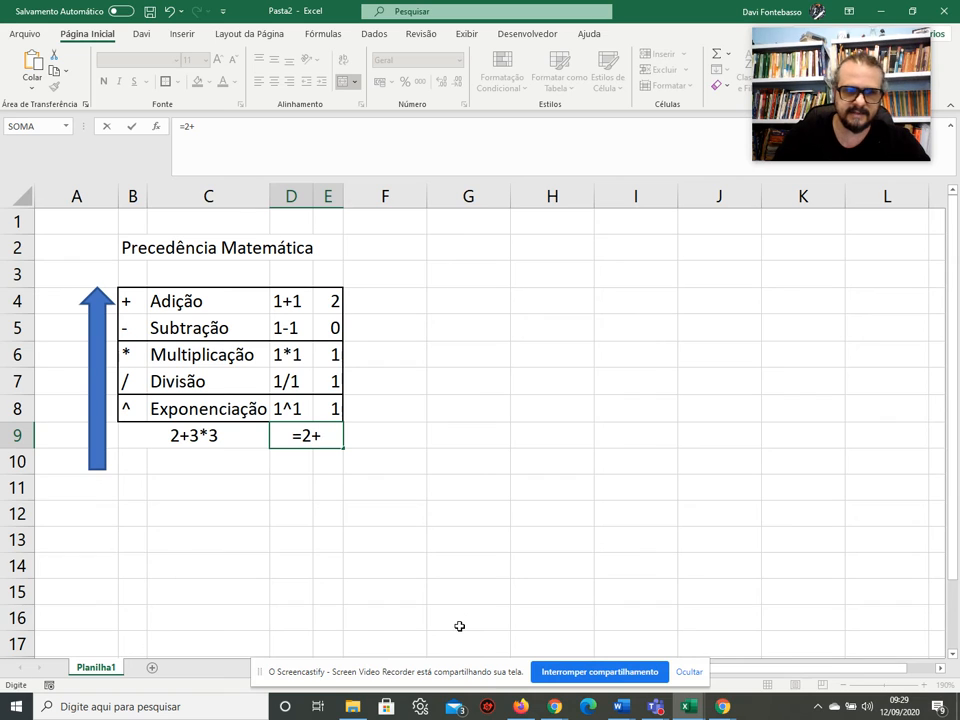
pyautogui.write('3*3')
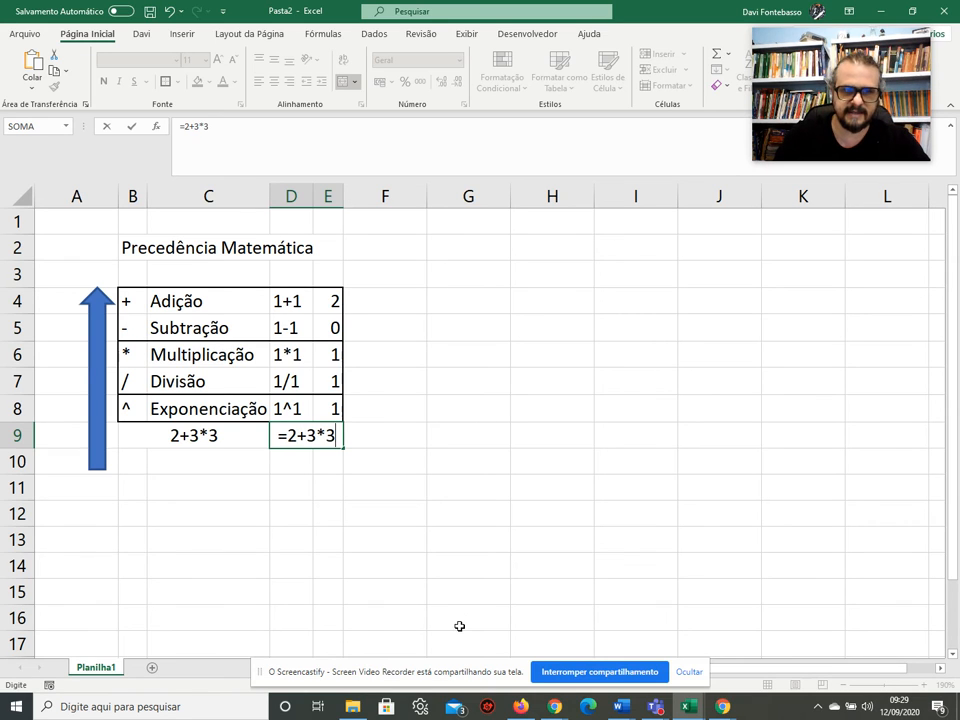
pyautogui.press('Return')
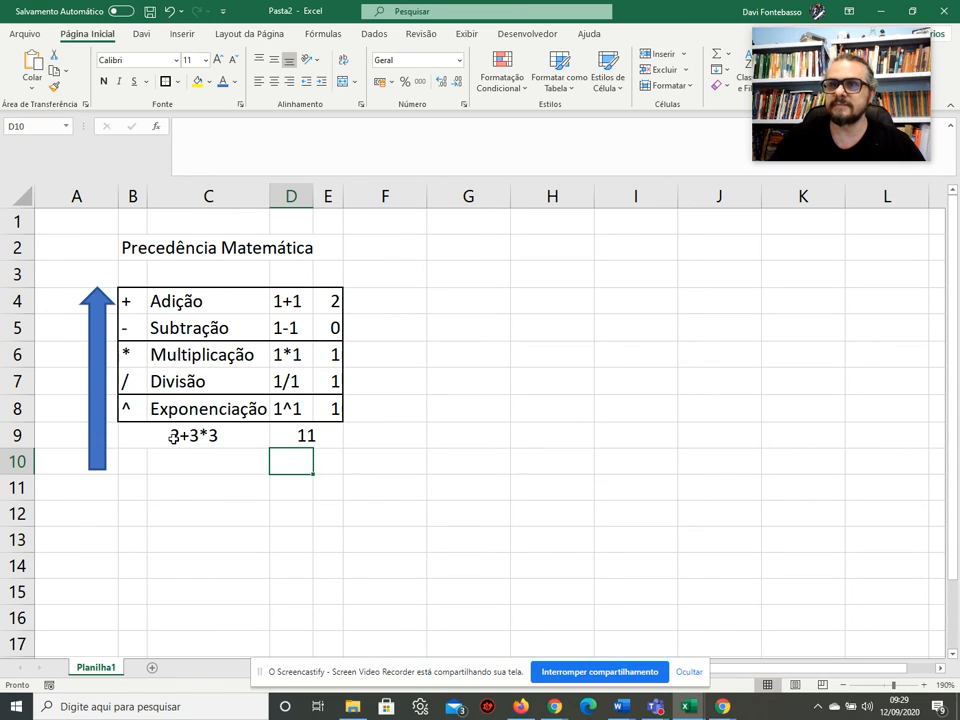
# Unmerge cells B9:C9 and move the 2+3*3 text from B9 to C9.
pyautogui.click(279, 437)
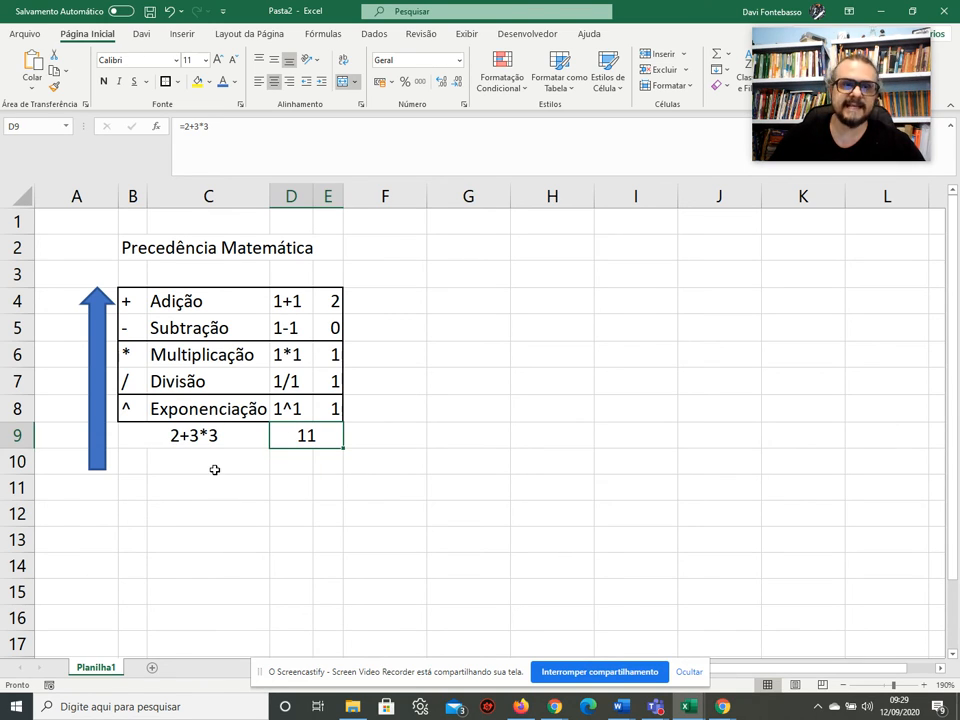
pyautogui.click(214, 469)
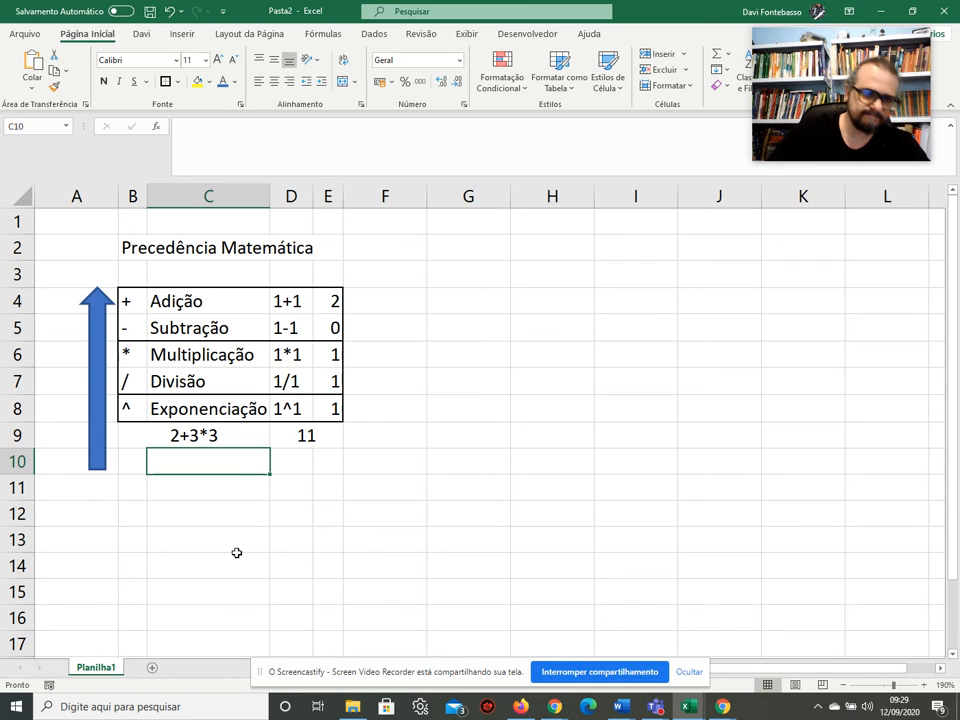
pyautogui.click(140, 432)
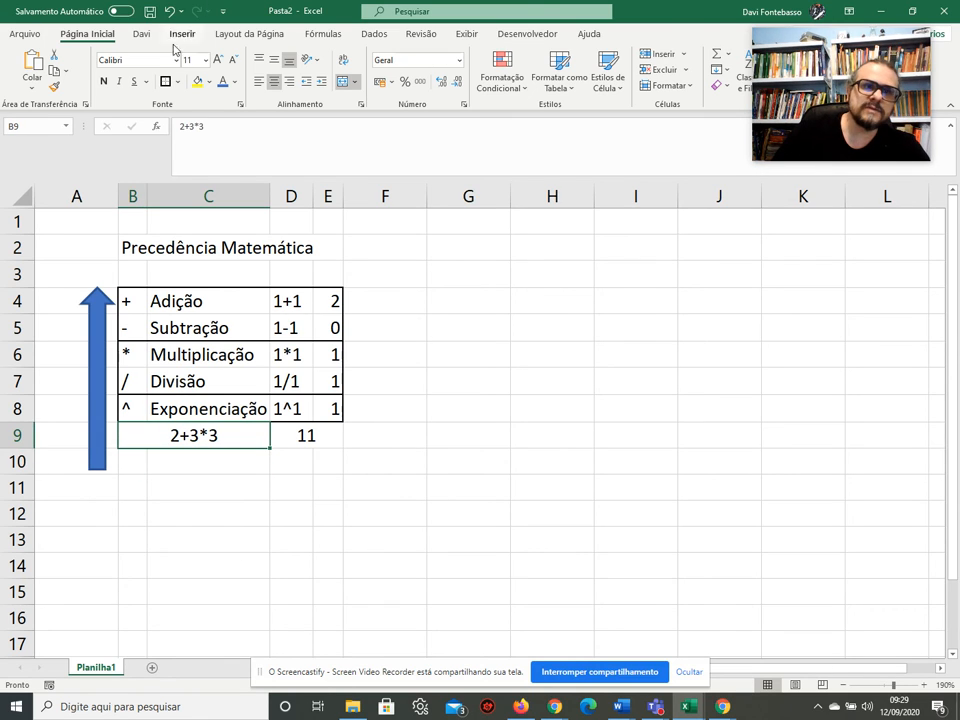
pyautogui.click(342, 81)
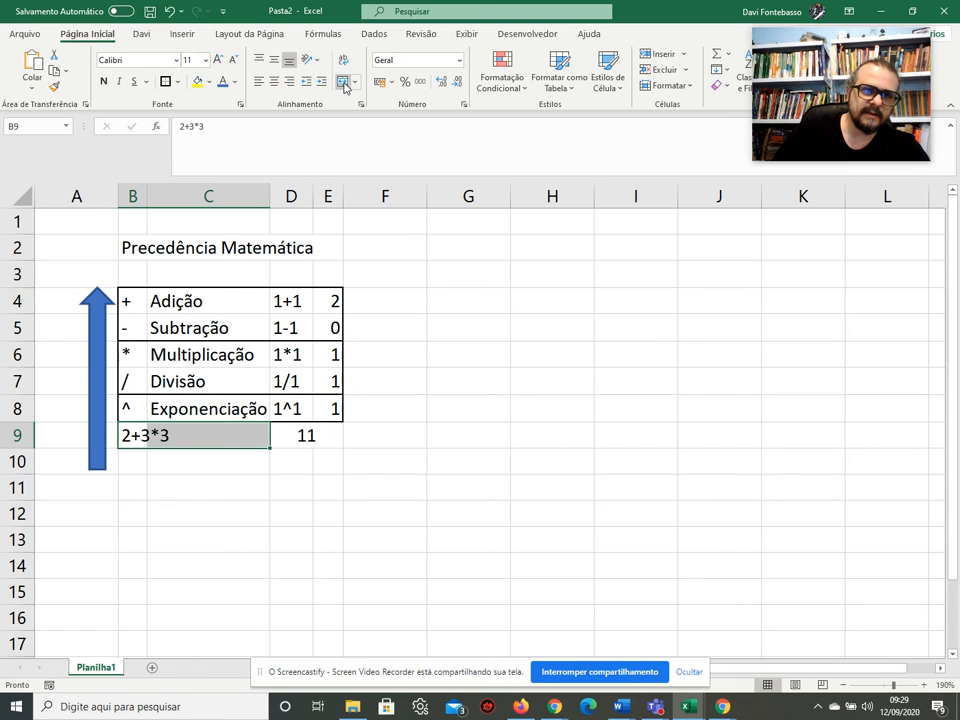
pyautogui.click(163, 435)
pyautogui.click(140, 437)
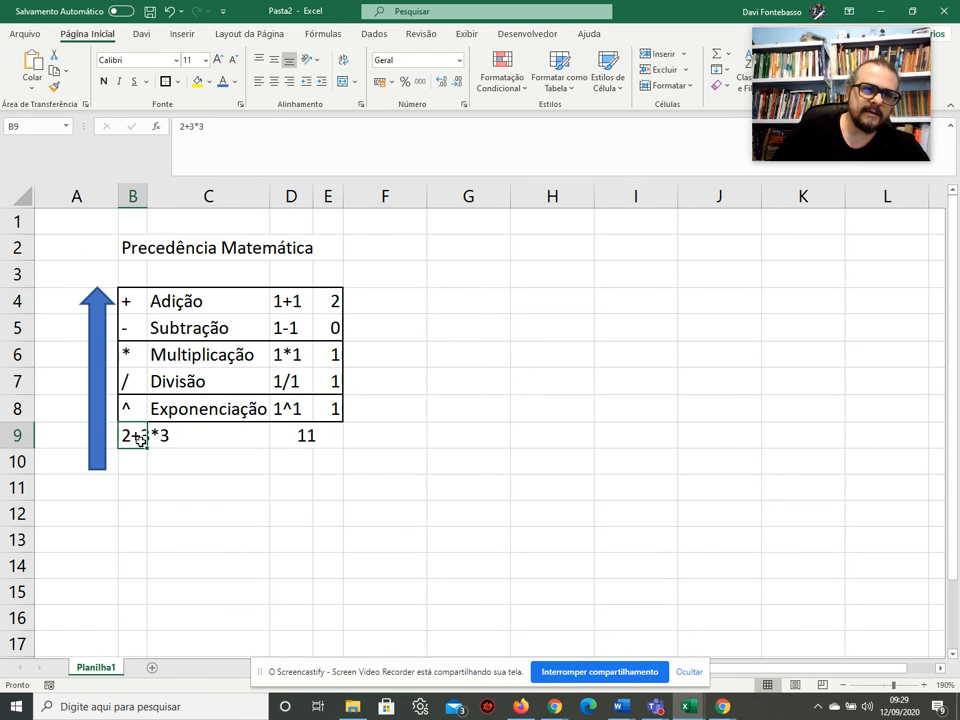
pyautogui.moveTo(139, 444); pyautogui.dragTo(171, 461)
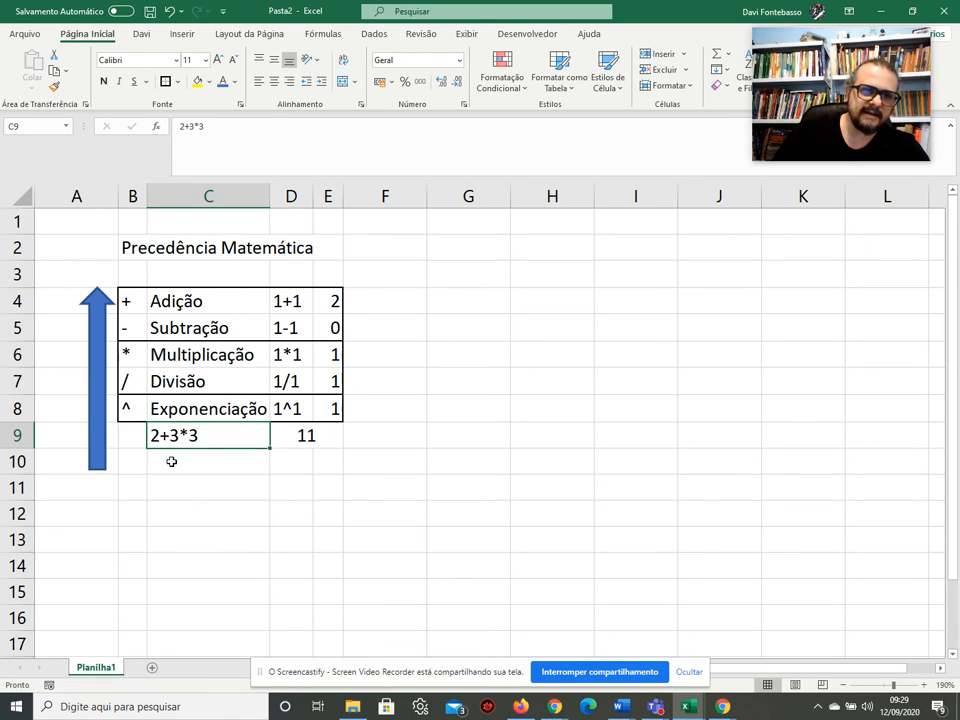
# Enter the expression (2+3)*3 as text in cell C10, directly below the 2+3*3 example.
pyautogui.click(171, 461)
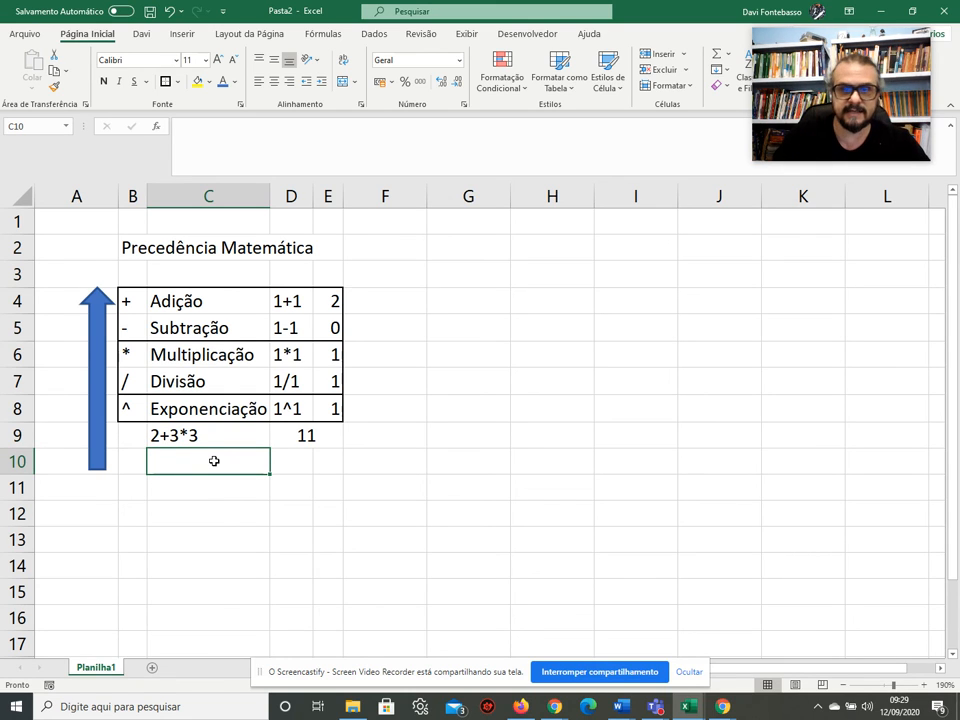
pyautogui.write('(2+')
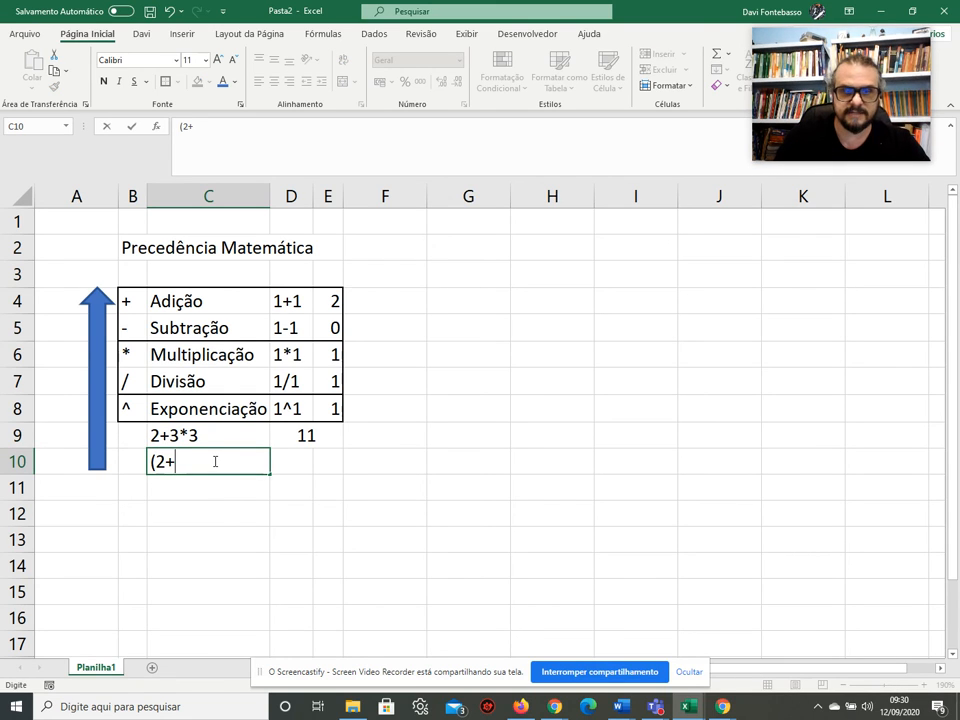
pyautogui.write('3')
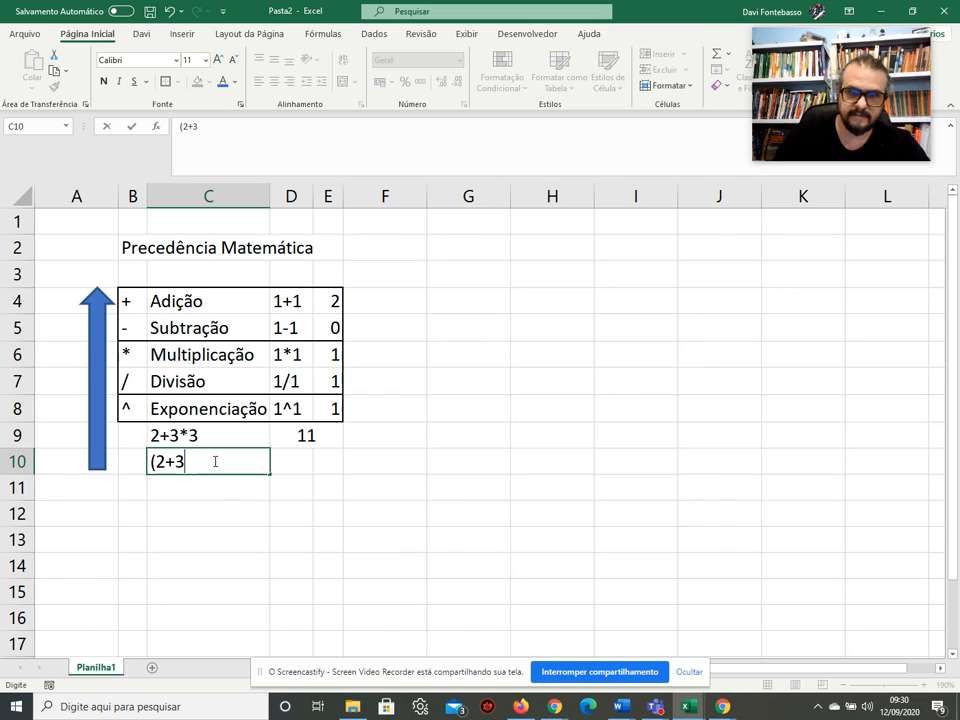
pyautogui.write(')*3')
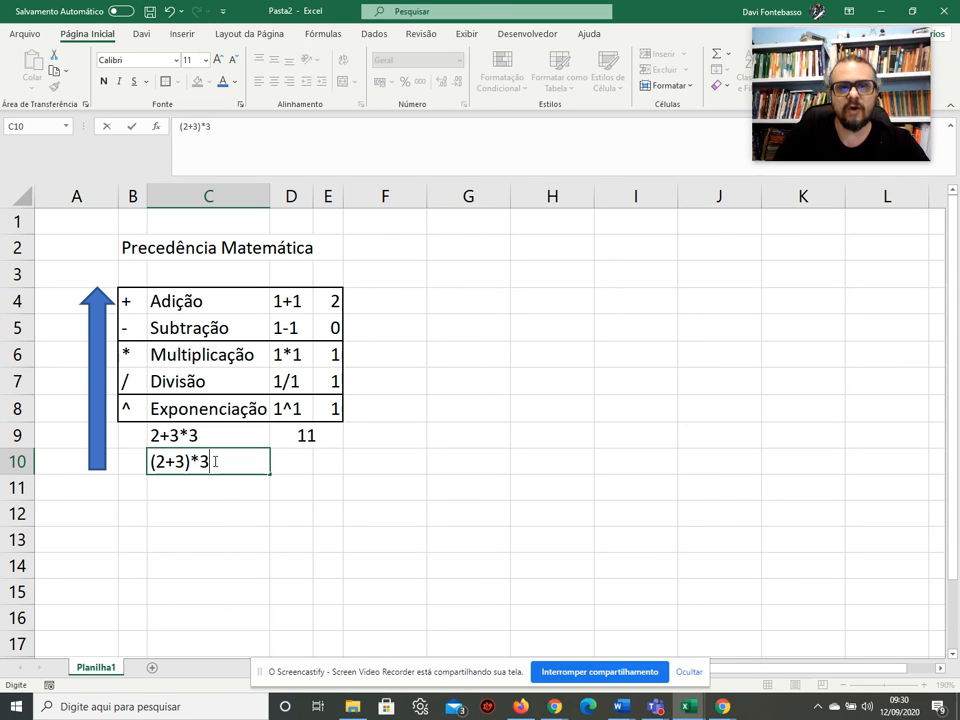
pyautogui.press('Tab')
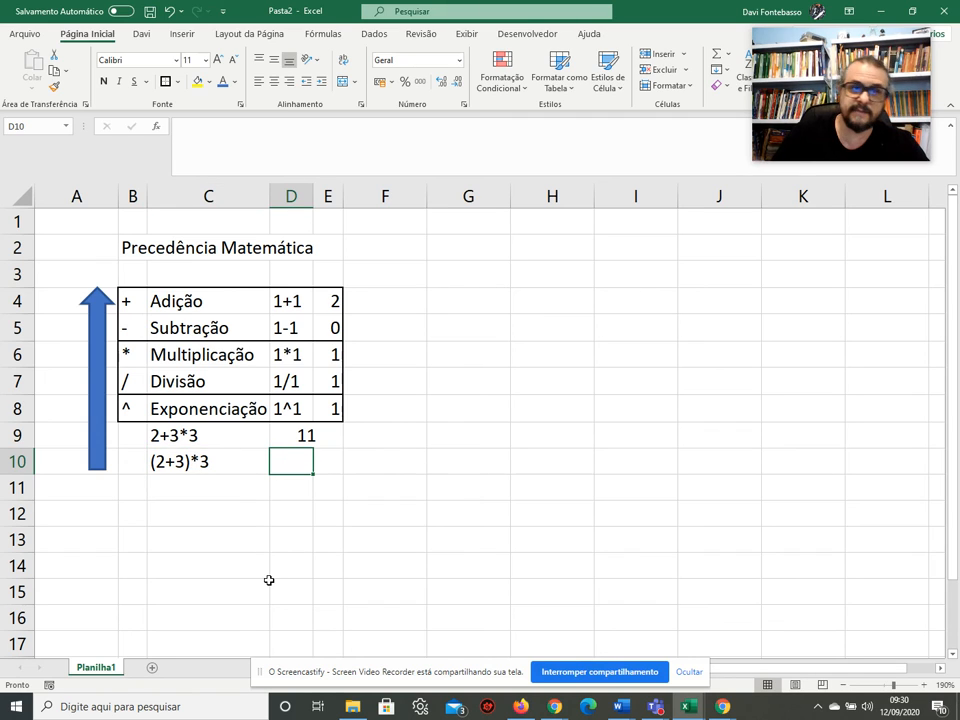
# Calculate the row 10 expression in cell D10 with the formula =(2+3)*3.
pyautogui.write('=(')
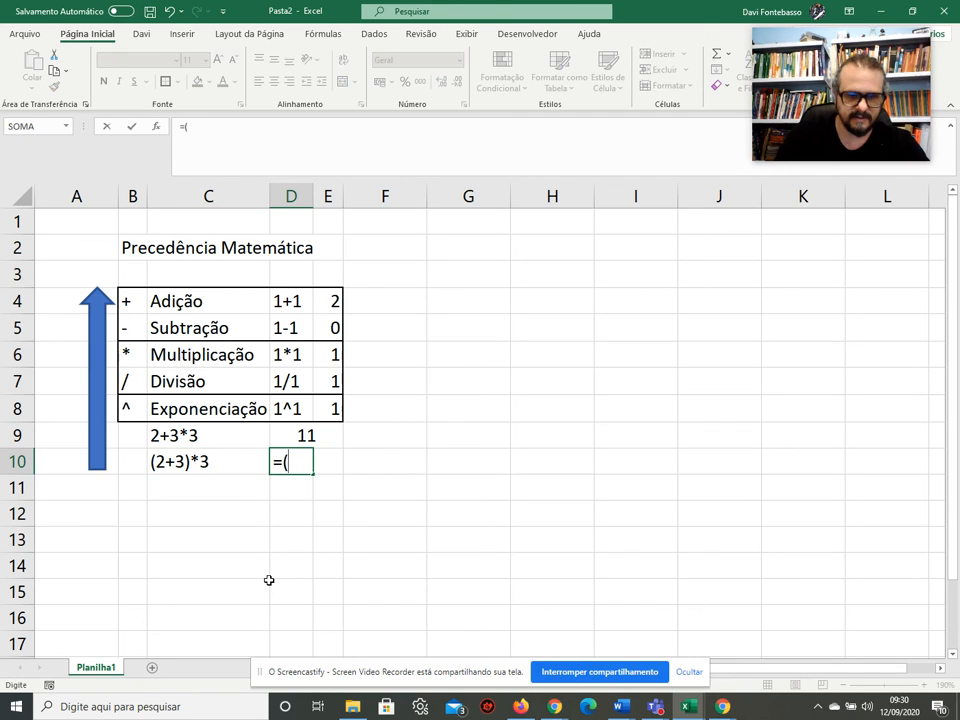
pyautogui.write('2+3')
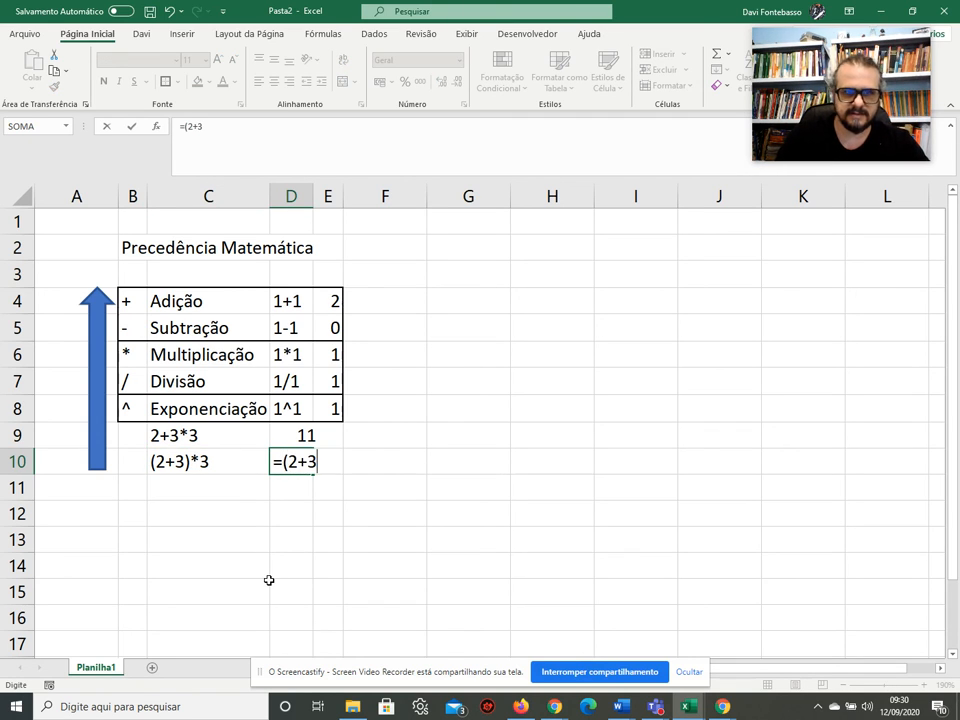
pyautogui.write(')*3')
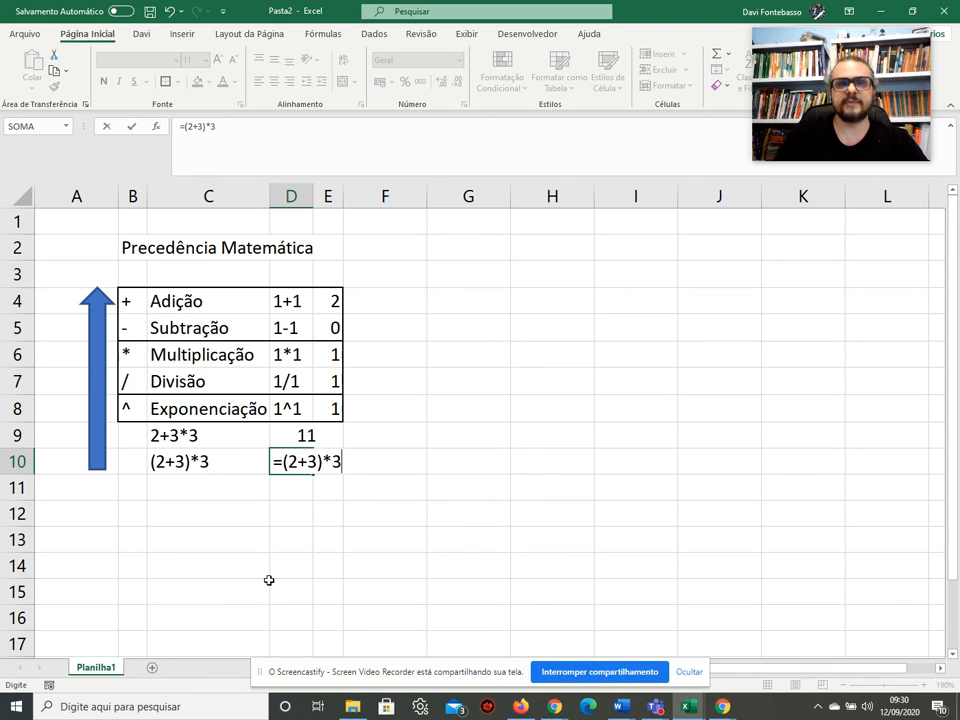
pyautogui.press('Return')
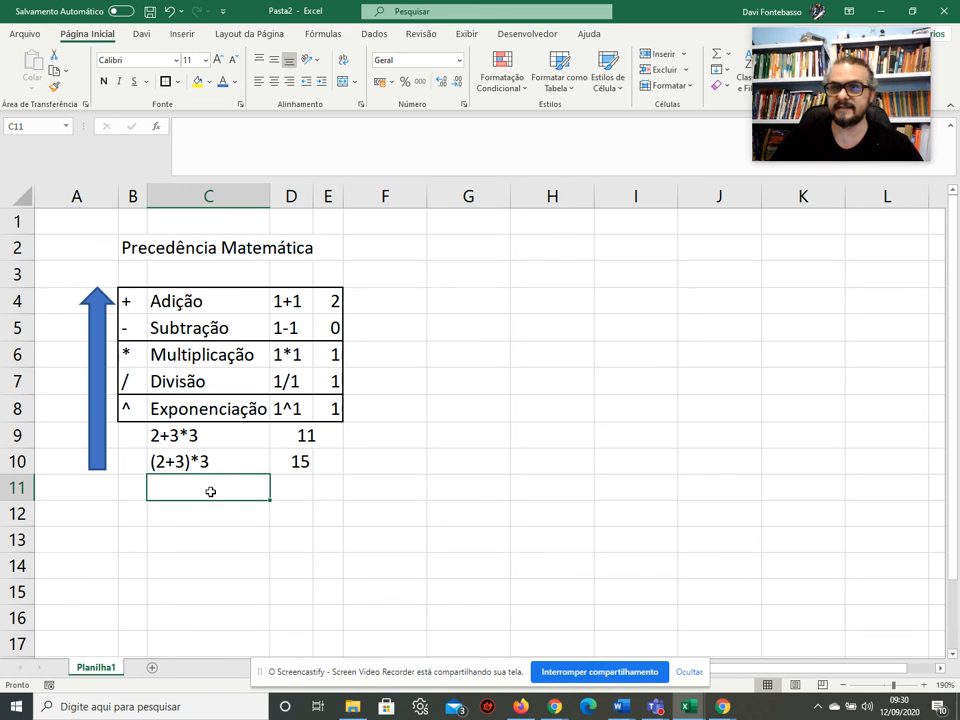
# Merge and center cells B9:B10 and enter (..) there as the parentheses symbol.
pyautogui.moveTo(141, 439); pyautogui.dragTo(137, 459)
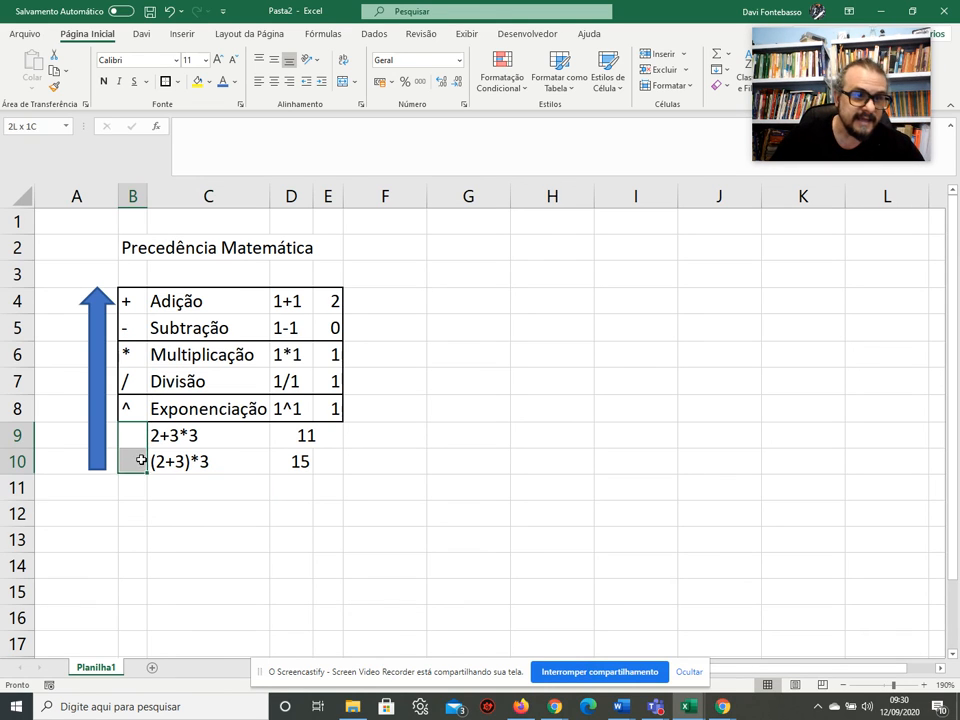
pyautogui.click(343, 81)
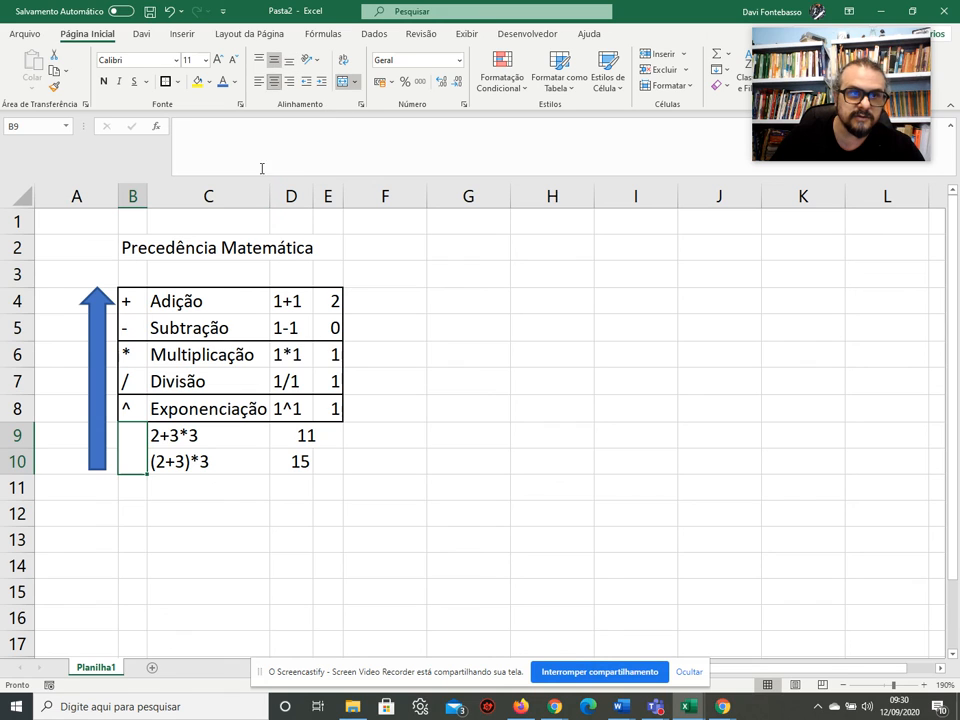
pyautogui.write('(.')
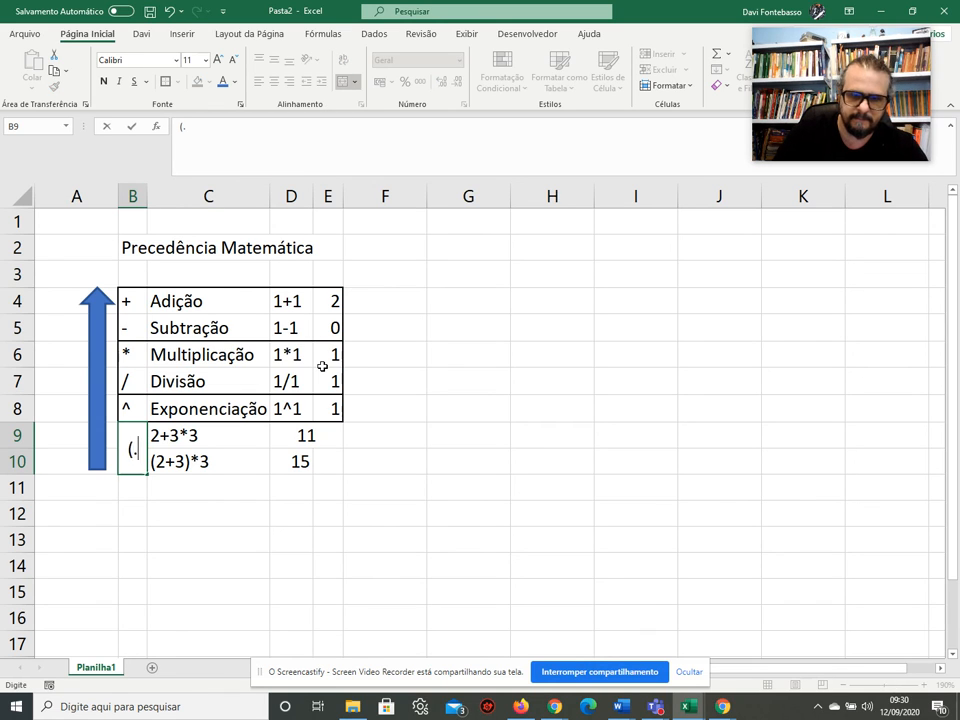
pyautogui.write('.)')
pyautogui.press('Return')
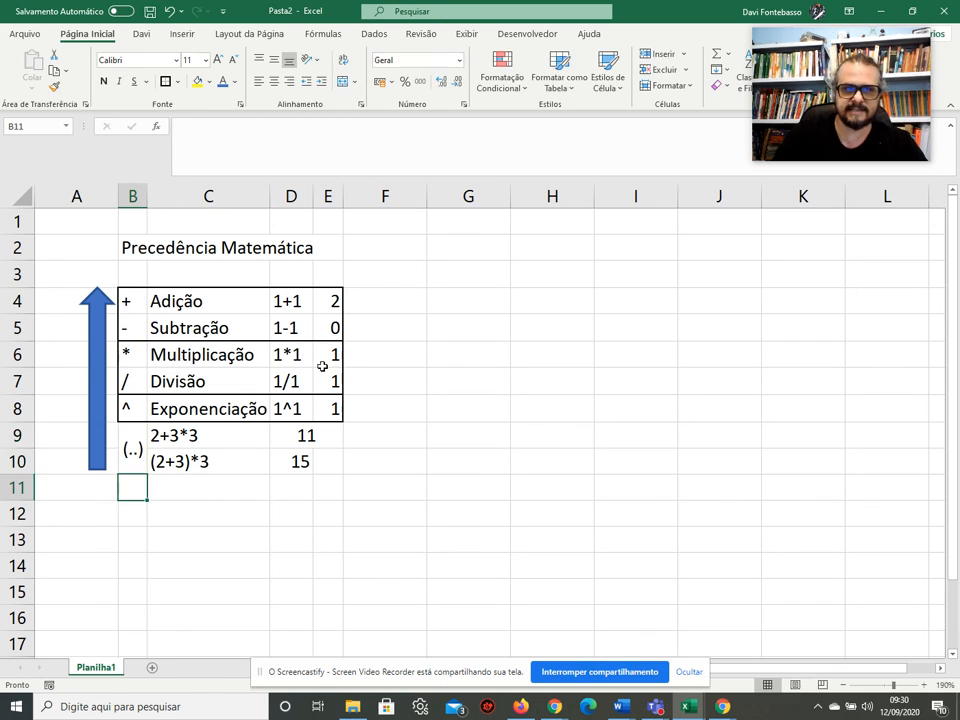
# Apply an outside border around the parentheses example block B9:E10.
pyautogui.moveTo(133, 440)
pyautogui.mouseDown()
pyautogui.moveTo(279, 450)
pyautogui.moveTo(291, 432)
pyautogui.mouseUp()
pyautogui.click(165, 81)
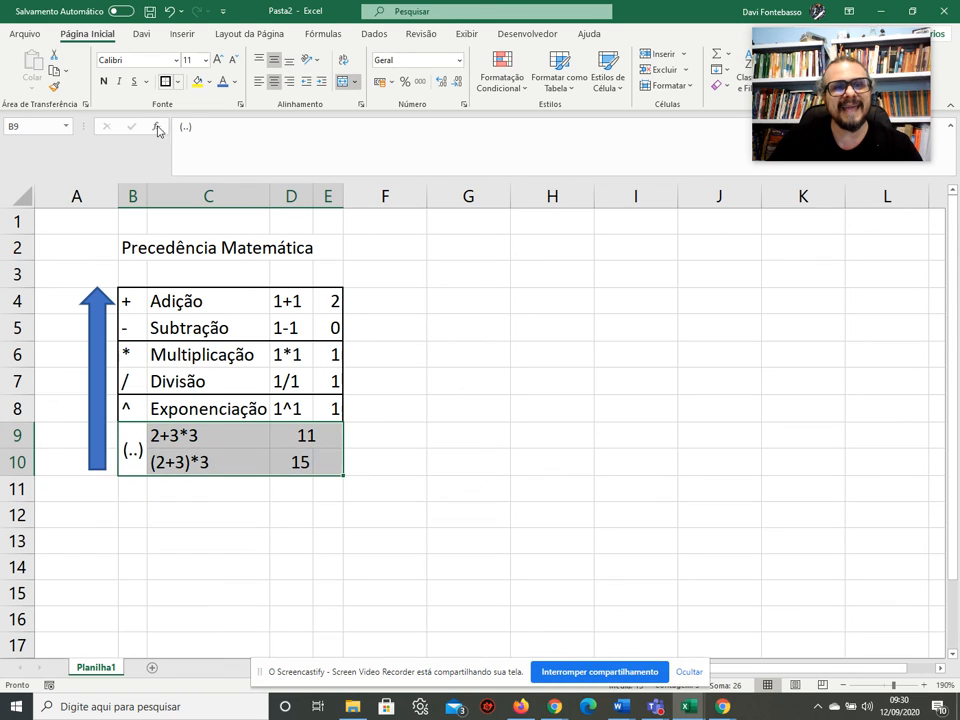
pyautogui.click(214, 517)
# Select cells D10:E10 in the row of the (2+3)*3 expression.
pyautogui.moveTo(291, 462); pyautogui.dragTo(321, 456)
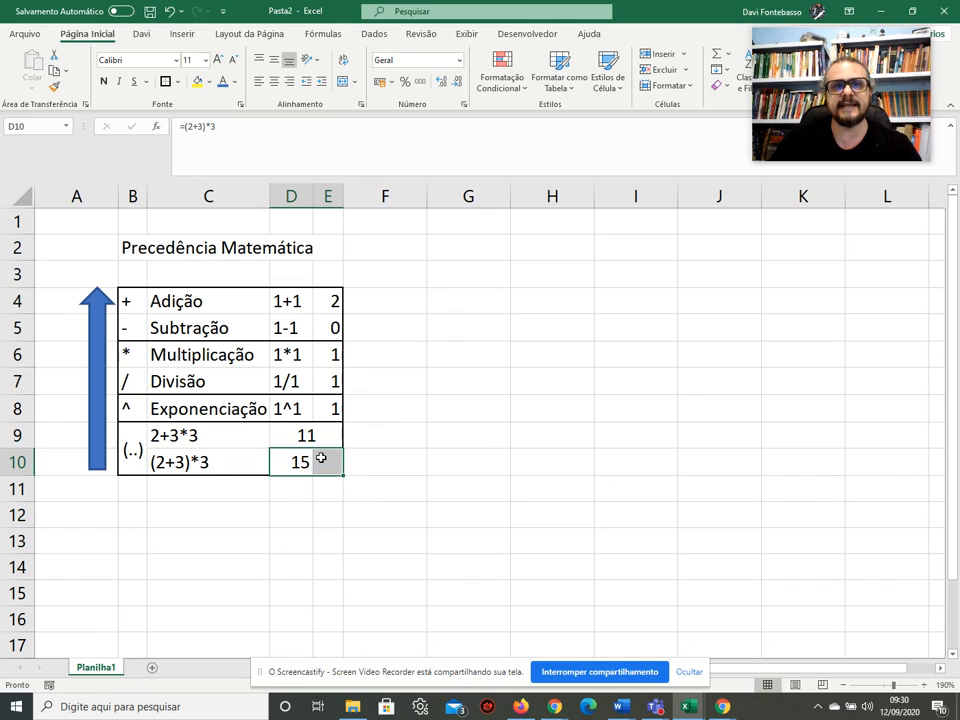